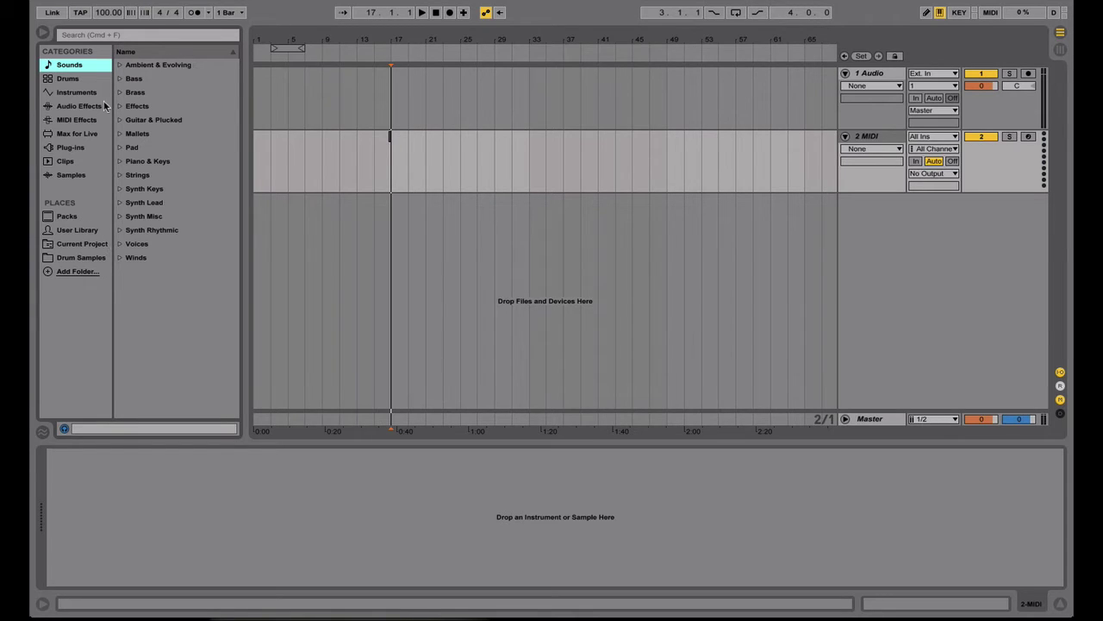
# - Browse the Drums, Instruments, Sounds and Audio Effects categories, peeking into Ambient & Evolving
pyautogui.click(84, 79)
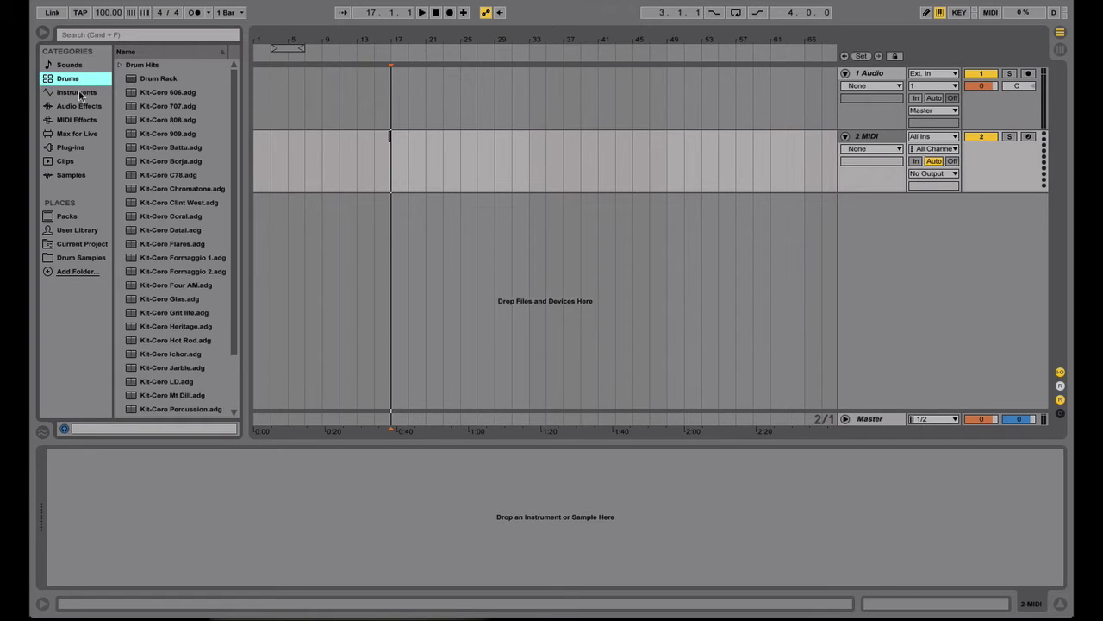
pyautogui.click(79, 92)
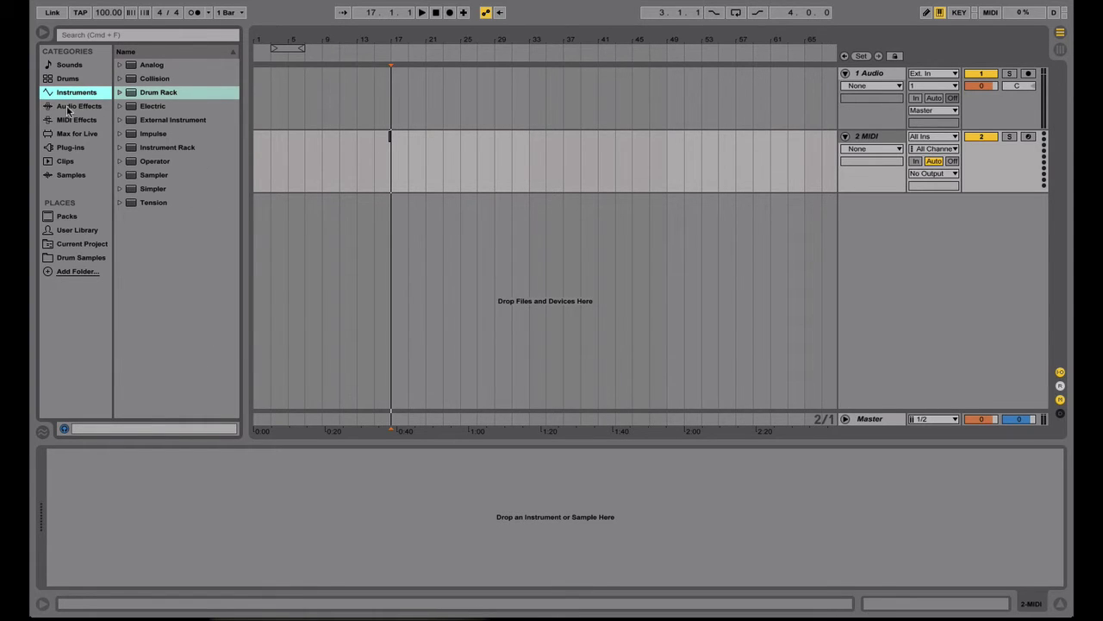
pyautogui.click(77, 67)
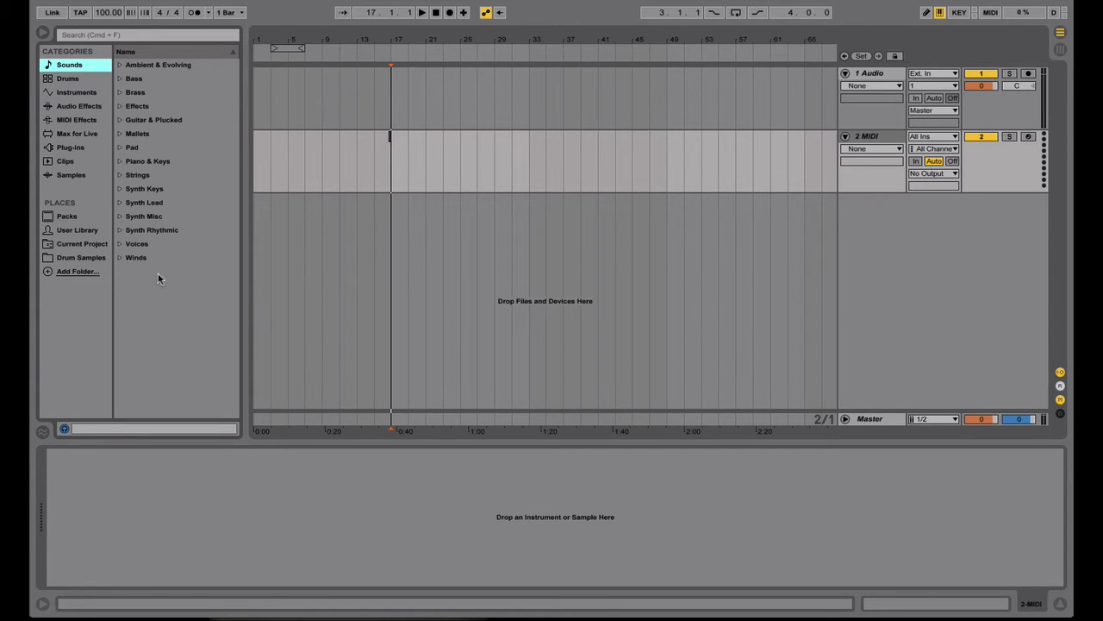
pyautogui.click(120, 65)
pyautogui.click(119, 66)
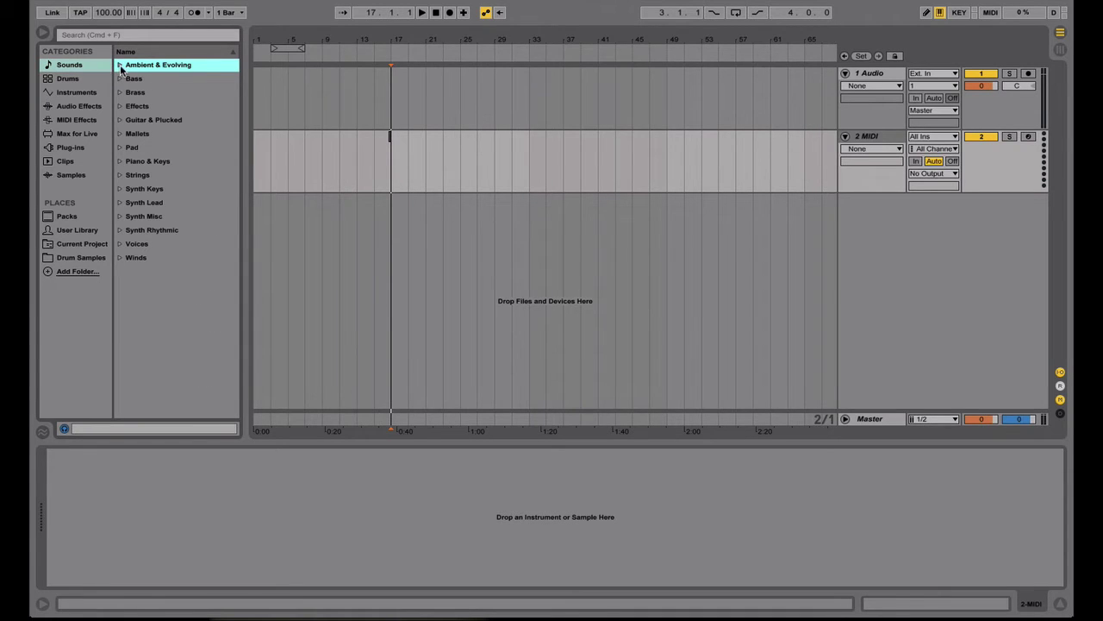
pyautogui.click(86, 95)
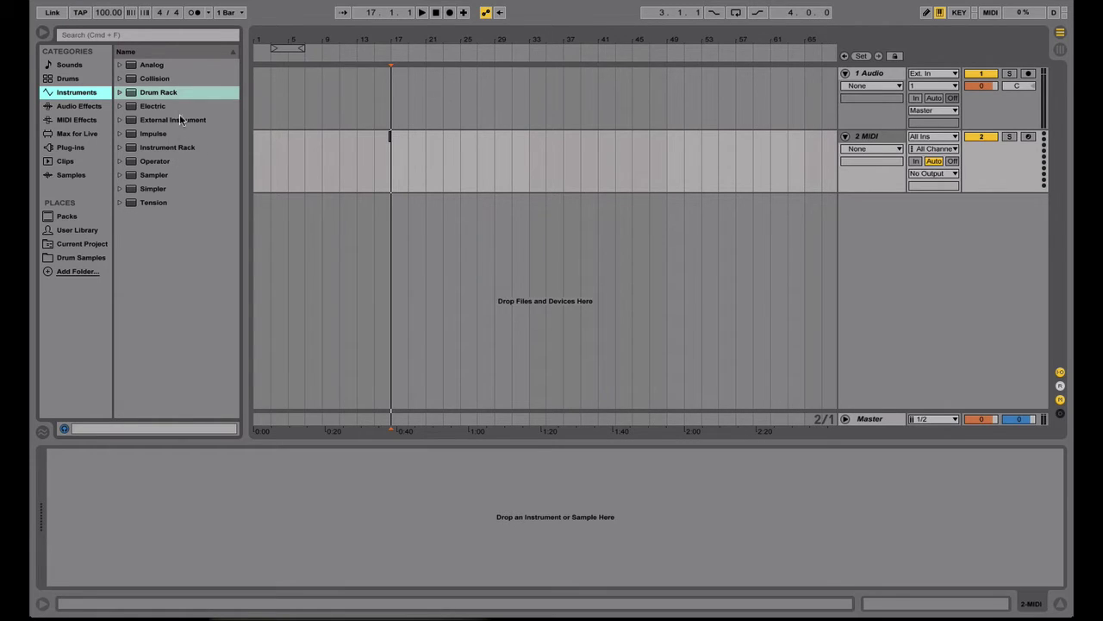
pyautogui.click(79, 106)
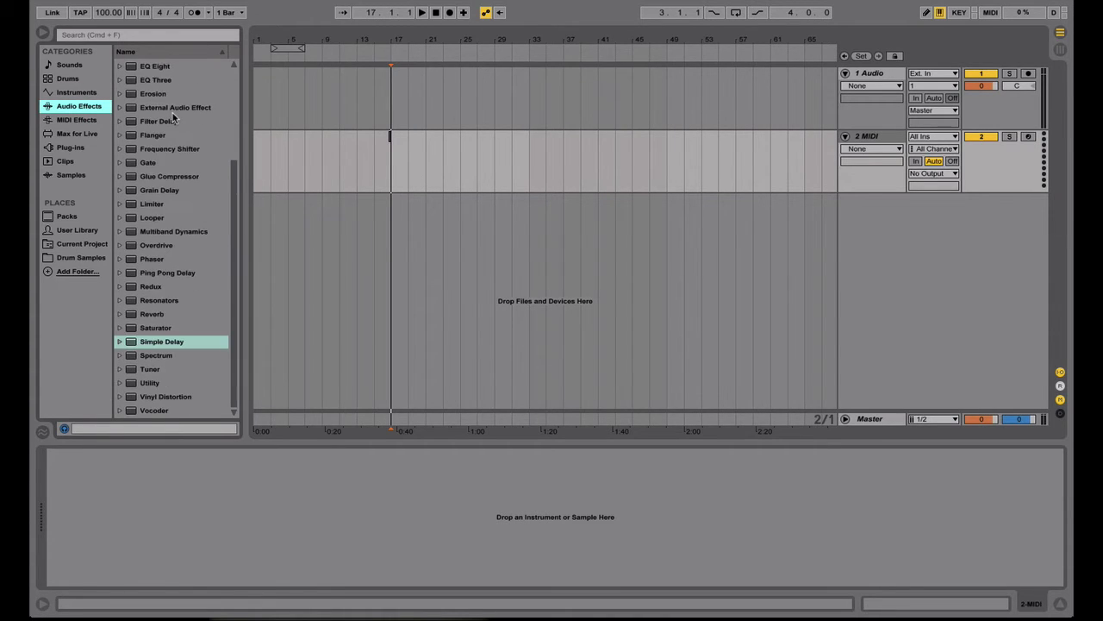
# - Scroll the browser and look through Max for Live, Plug-ins and Clips, returning to Sounds
pyautogui.scroll(5, 172, 116)
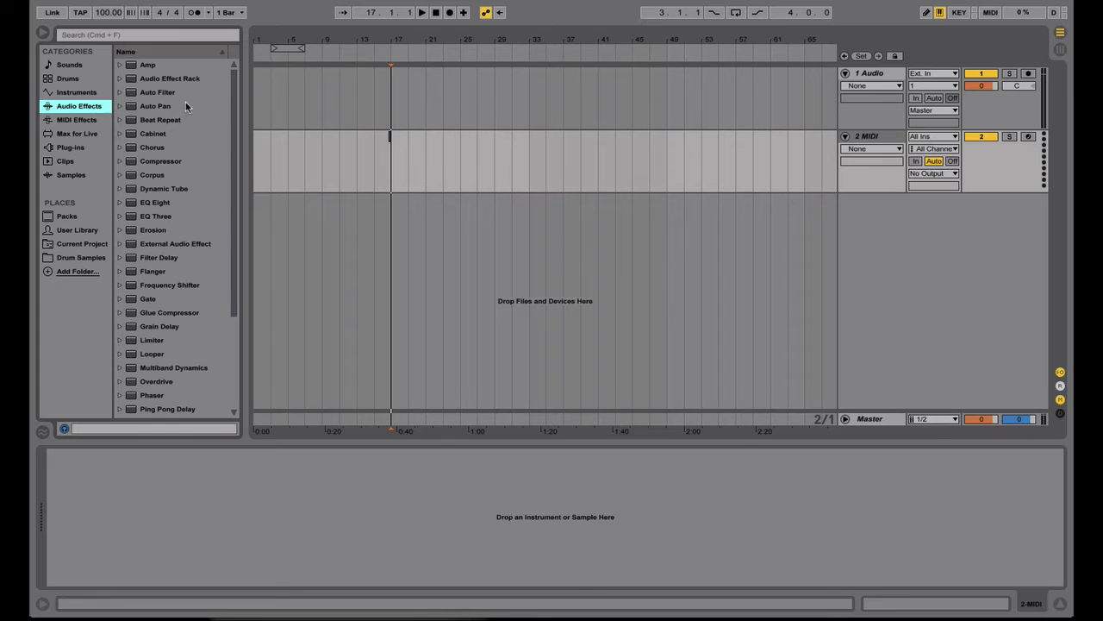
pyautogui.scroll(-5, 177, 164)
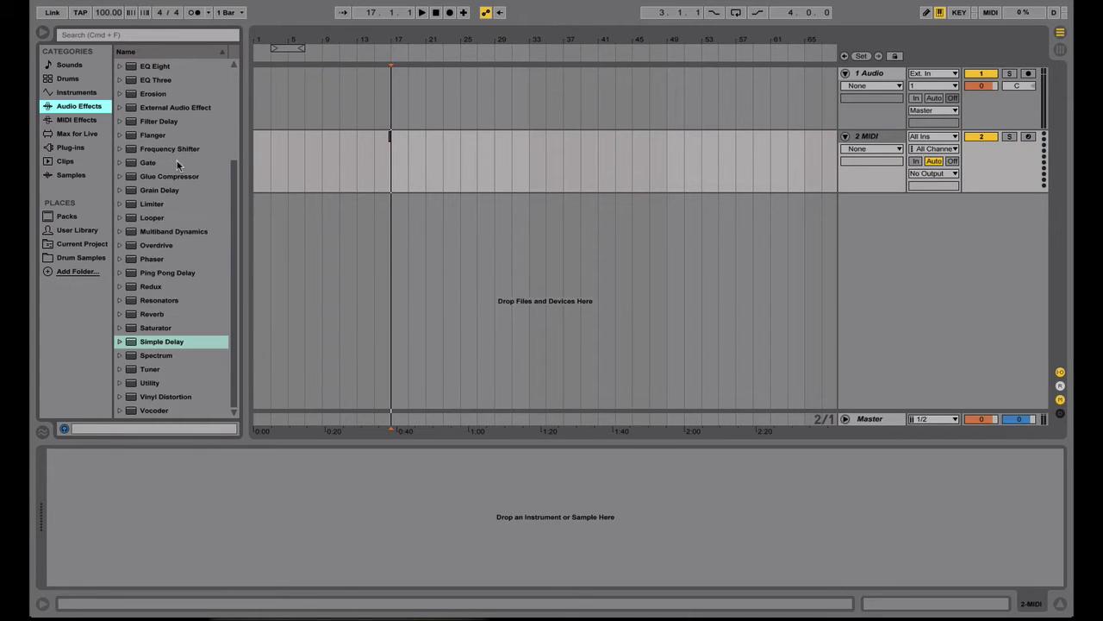
pyautogui.scroll(5, 178, 164)
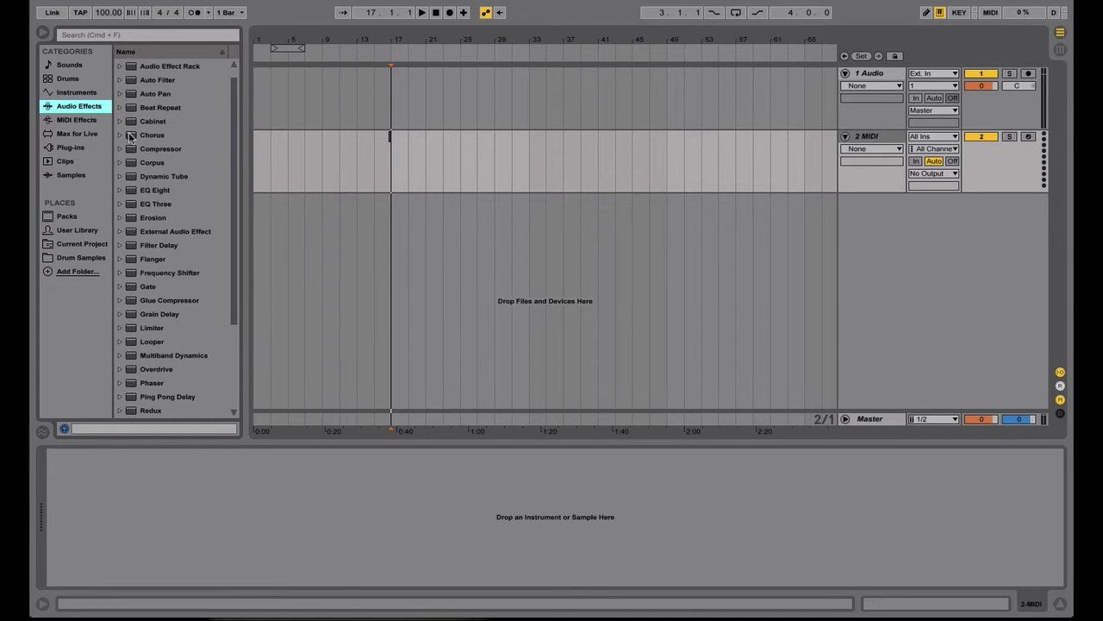
pyautogui.click(73, 134)
pyautogui.click(71, 148)
pyautogui.click(69, 161)
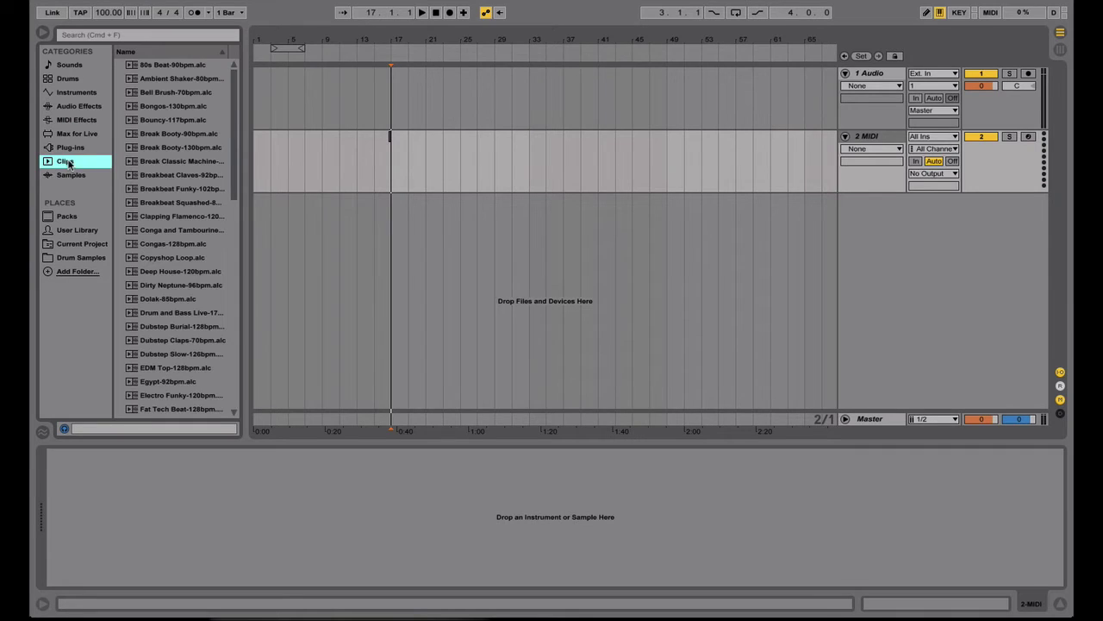
pyautogui.click(86, 65)
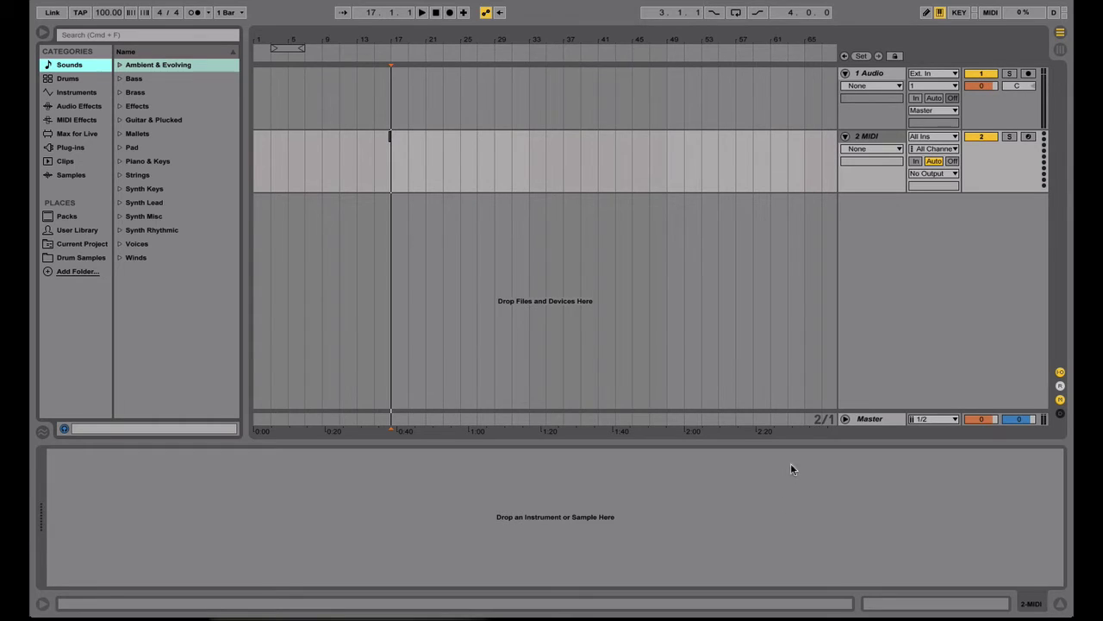
# - Add a Drum Rack to the MIDI track, load BLAP-KIT VOLUME 1's CLAP_EYE.wav onto pad C1, and audition it
pyautogui.click(77, 93)
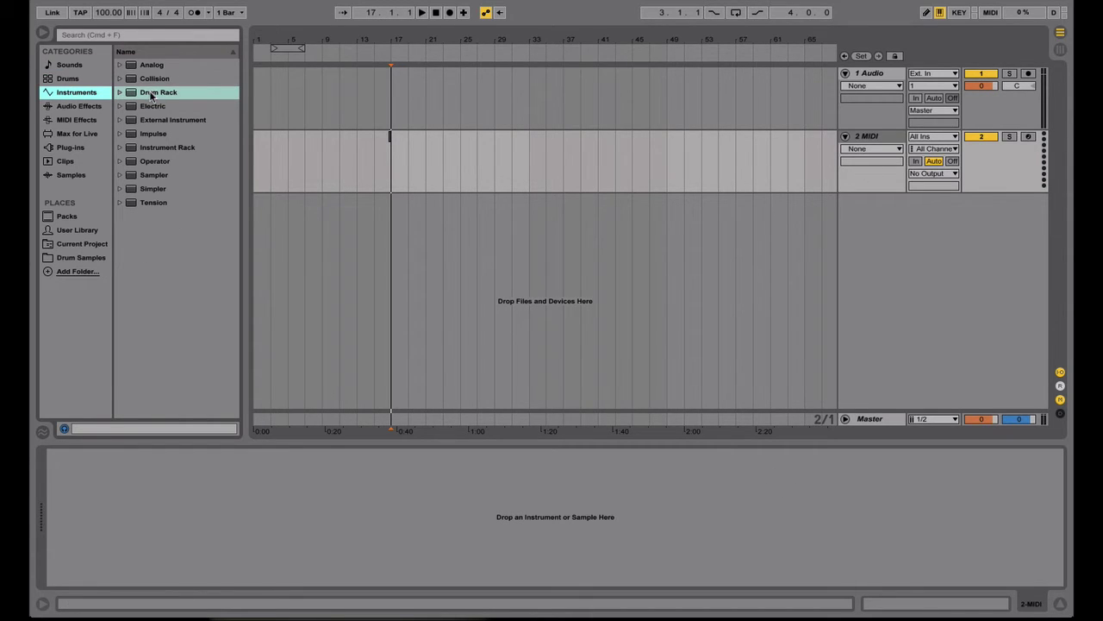
pyautogui.moveTo(154, 93); pyautogui.dragTo(870, 174)
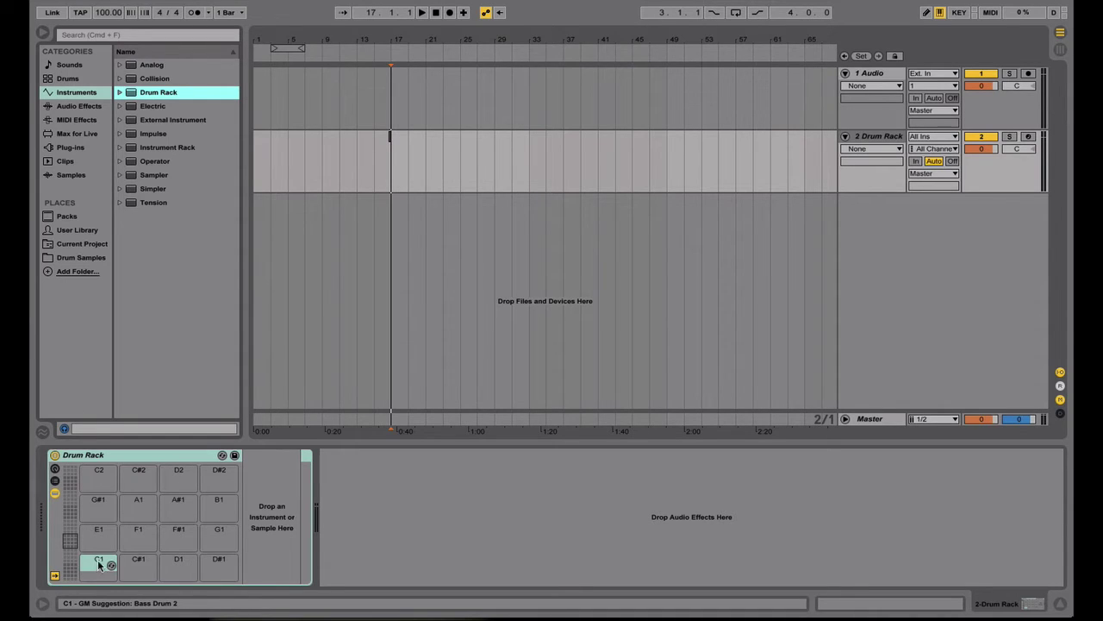
pyautogui.click(69, 257)
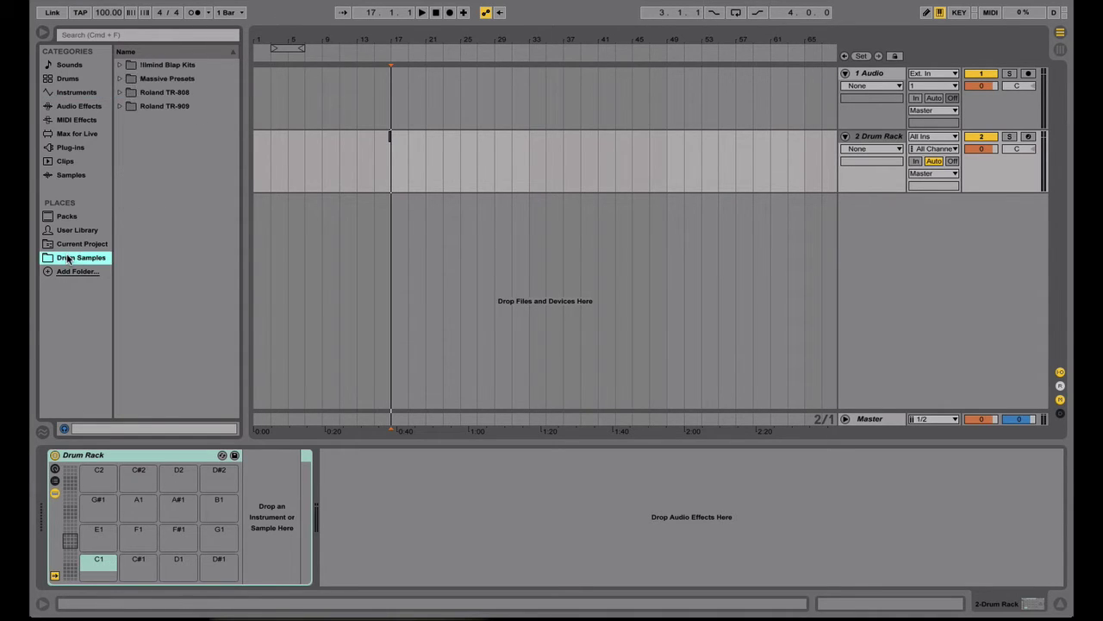
pyautogui.click(120, 65)
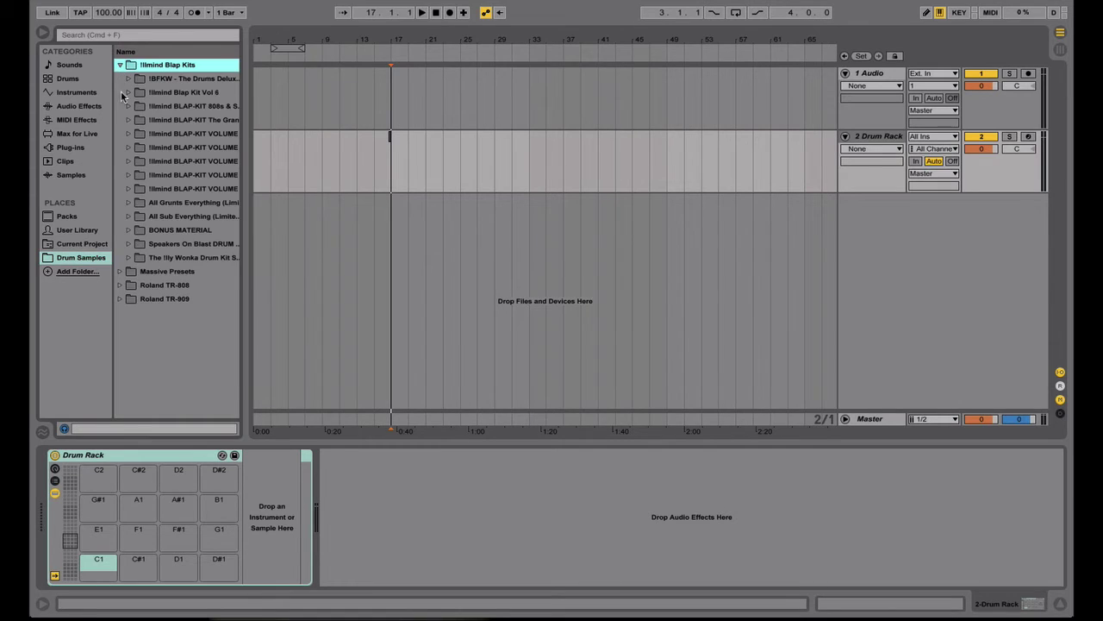
pyautogui.click(129, 120)
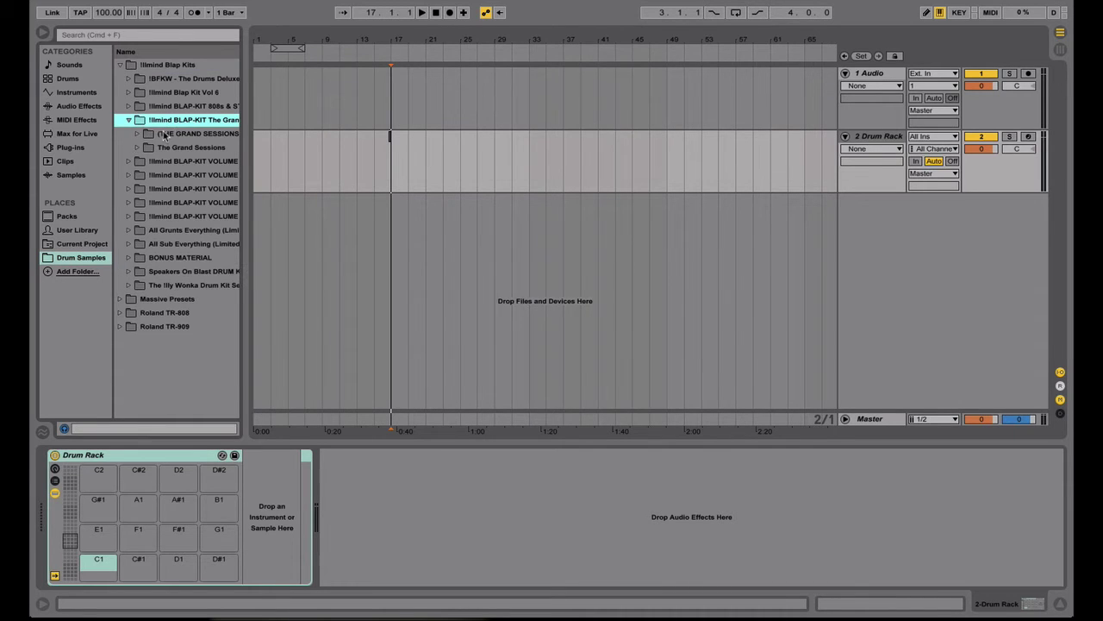
pyautogui.click(131, 162)
pyautogui.click(172, 175)
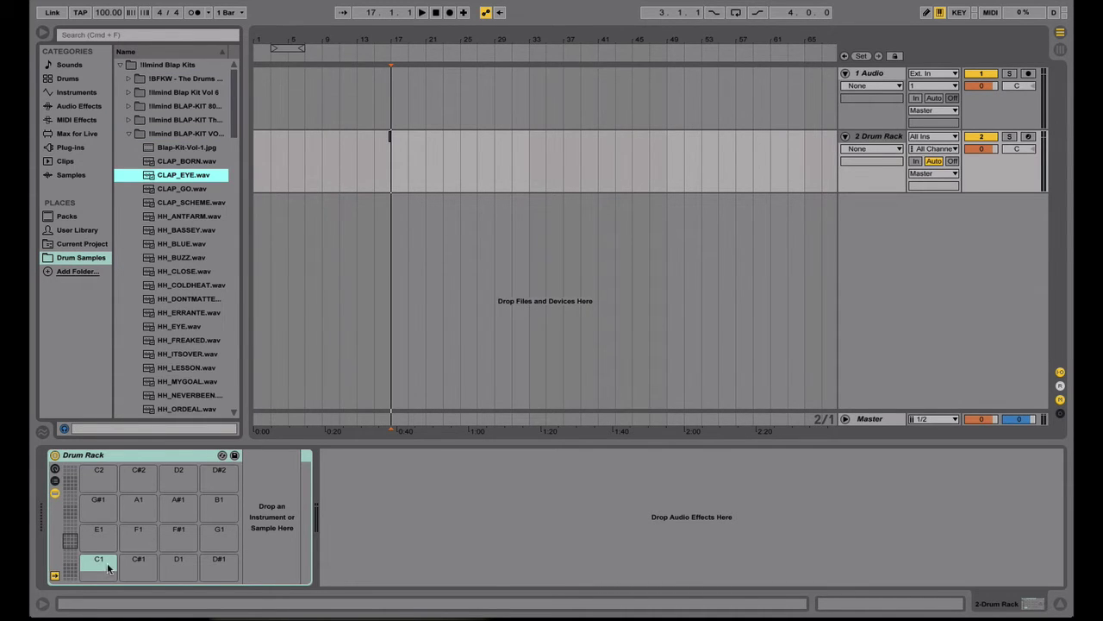
pyautogui.moveTo(153, 181); pyautogui.dragTo(100, 562)
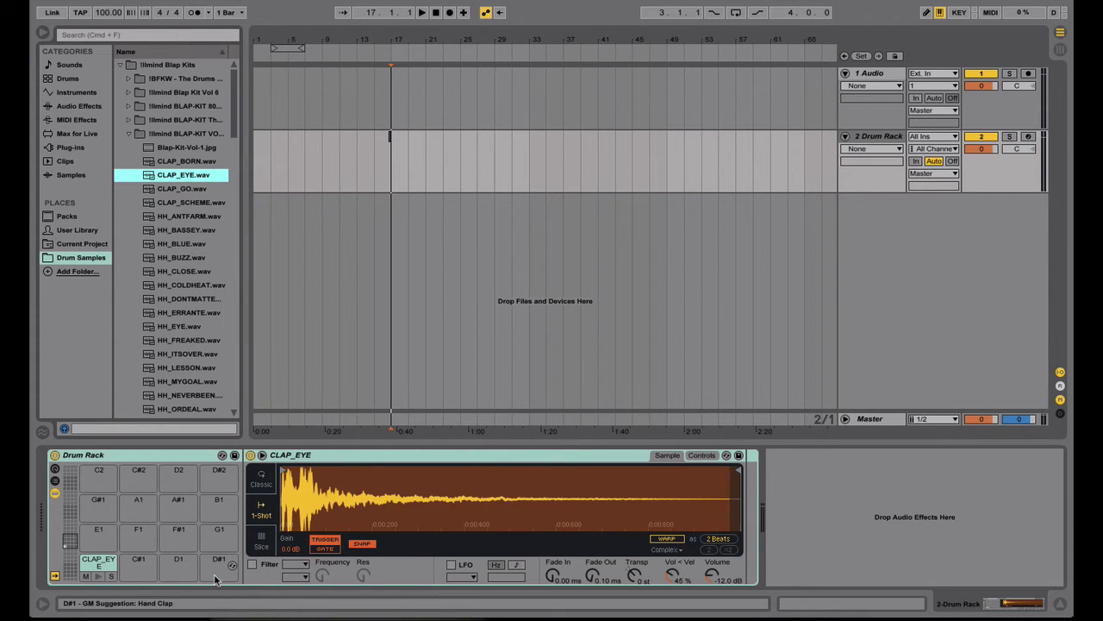
pyautogui.click(98, 576)
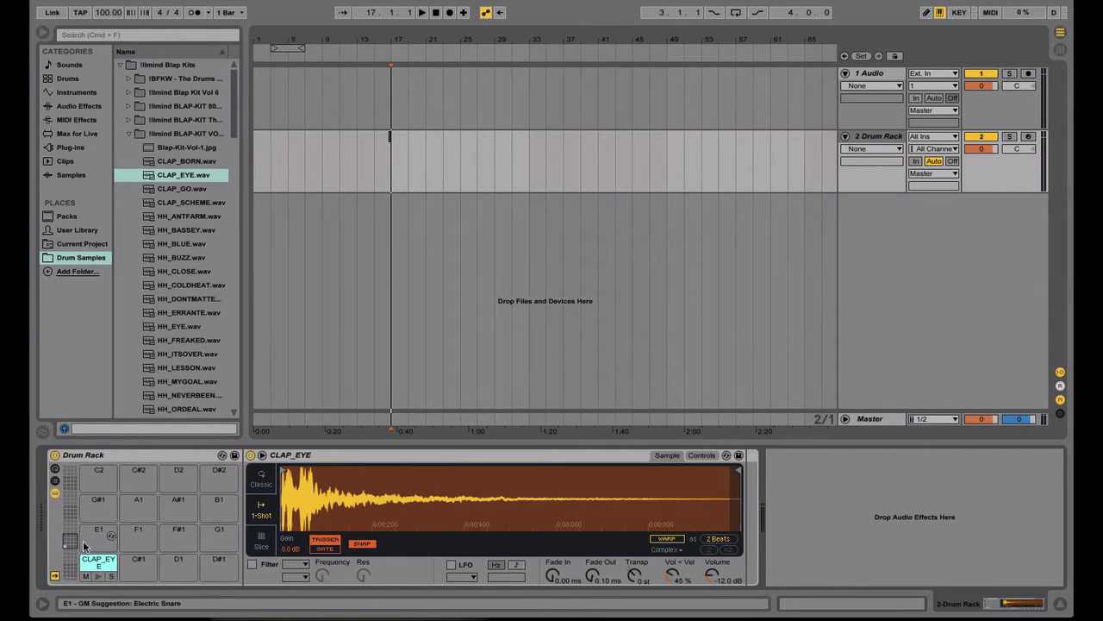
# - Drop Ping Pong Delay from Audio Effects after the clap's Drum Rack and play the clap through it
pyautogui.click(78, 108)
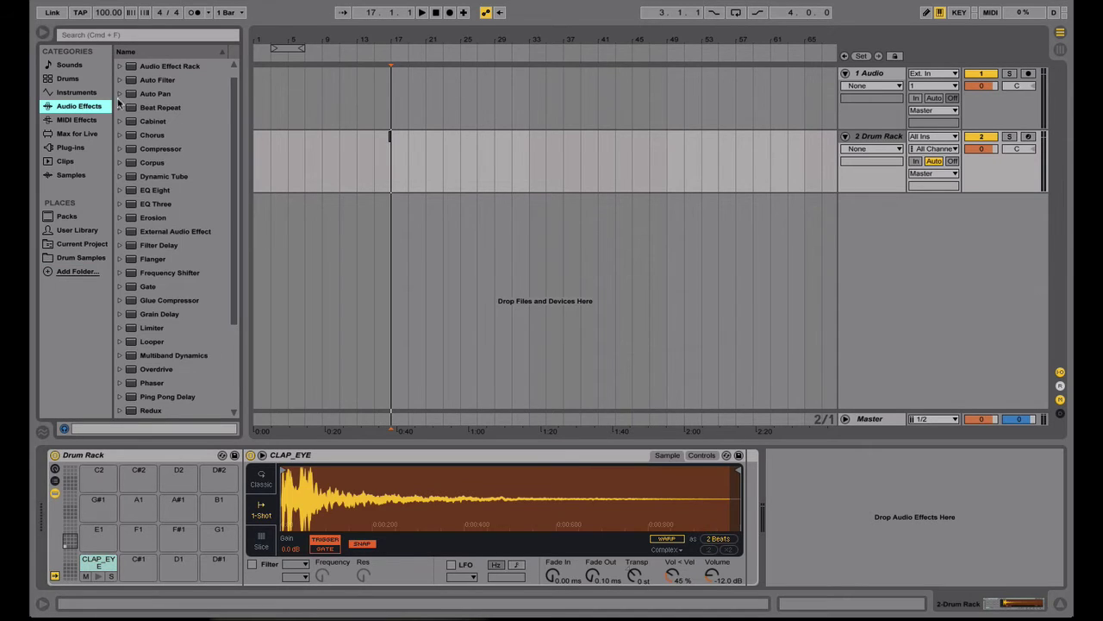
pyautogui.scroll(-3, 157, 283)
pyautogui.click(156, 344)
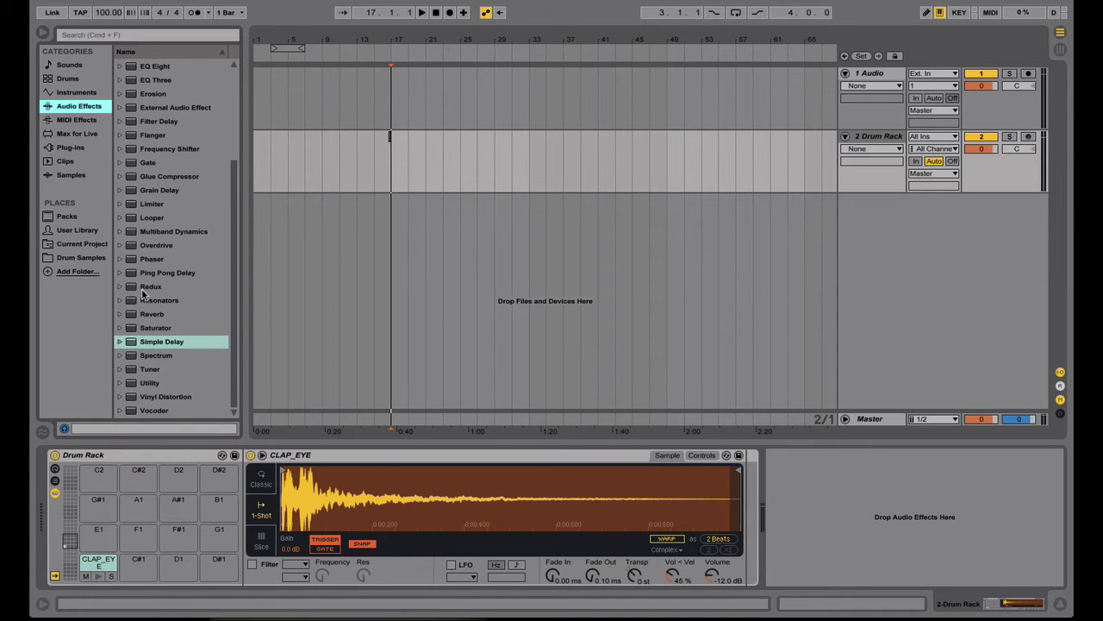
pyautogui.moveTo(152, 272); pyautogui.dragTo(787, 479)
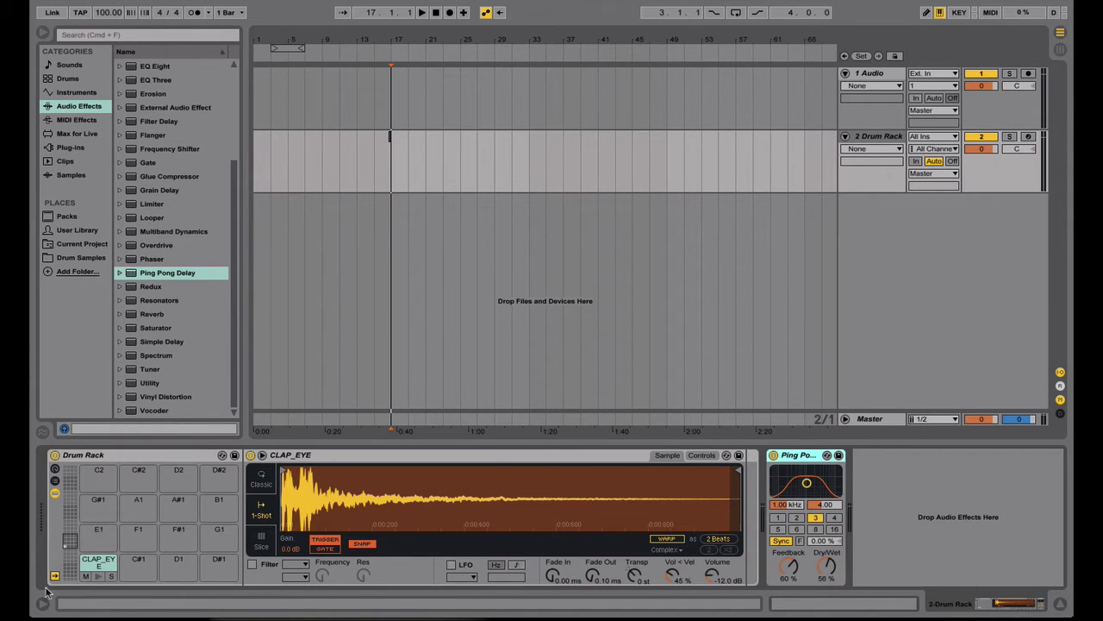
pyautogui.click(99, 576)
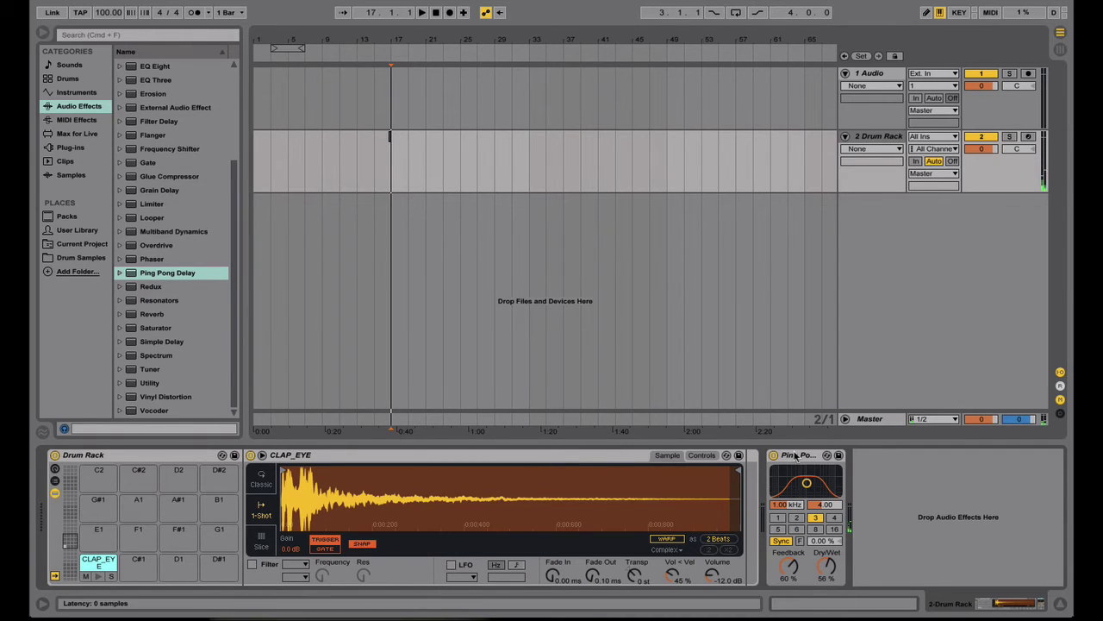
# - Delete the clap drum chain with its Ping Pong Delay from track 2
pyautogui.click(199, 454)
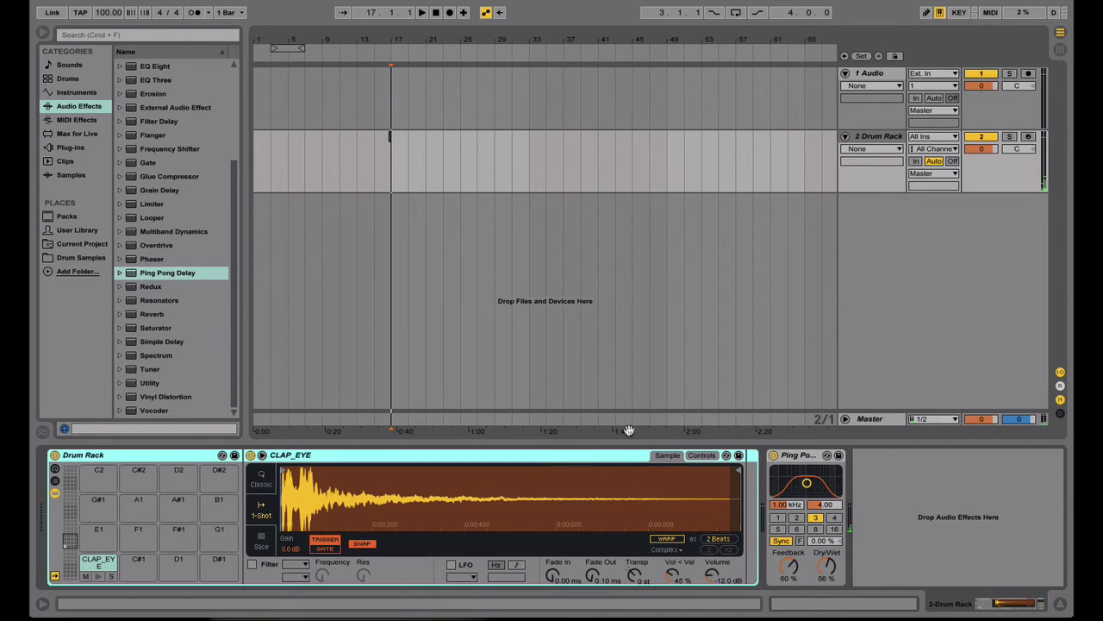
pyautogui.click(799, 460)
pyautogui.press('Delete')
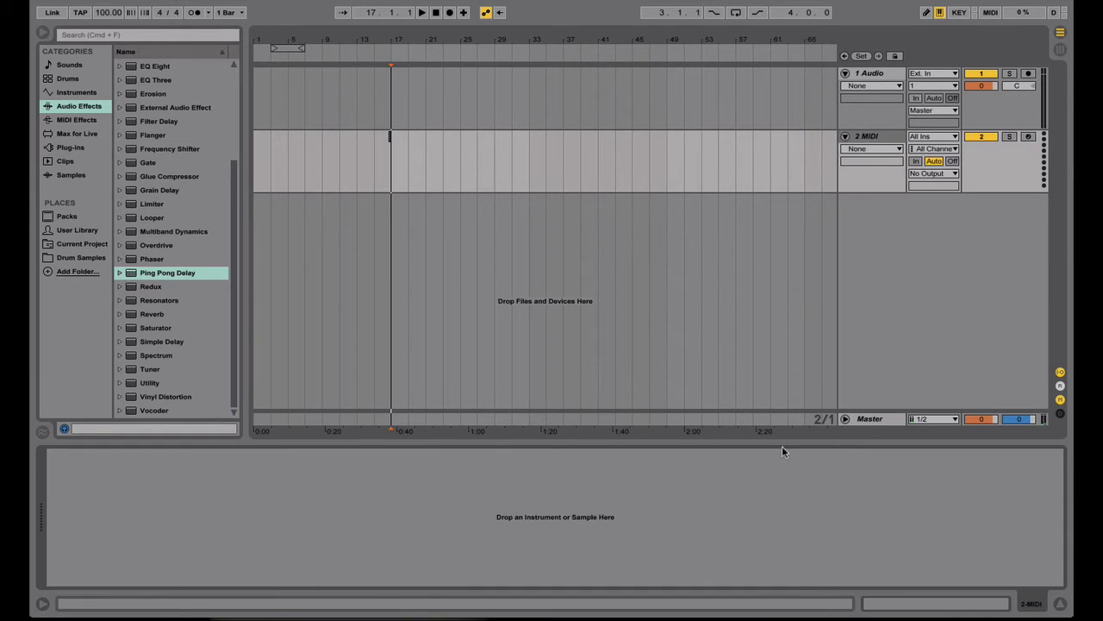
# - Place CLAP_EYE.wav from Drum Samples on the 1 Audio track at bar 17
pyautogui.click(877, 118)
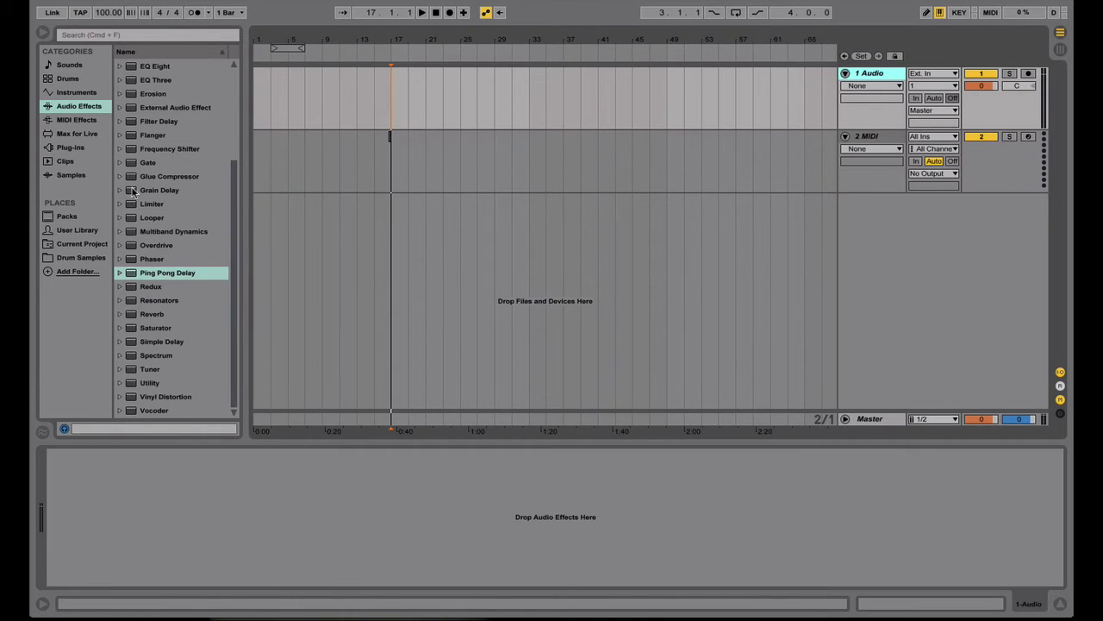
pyautogui.click(81, 257)
pyautogui.click(153, 177)
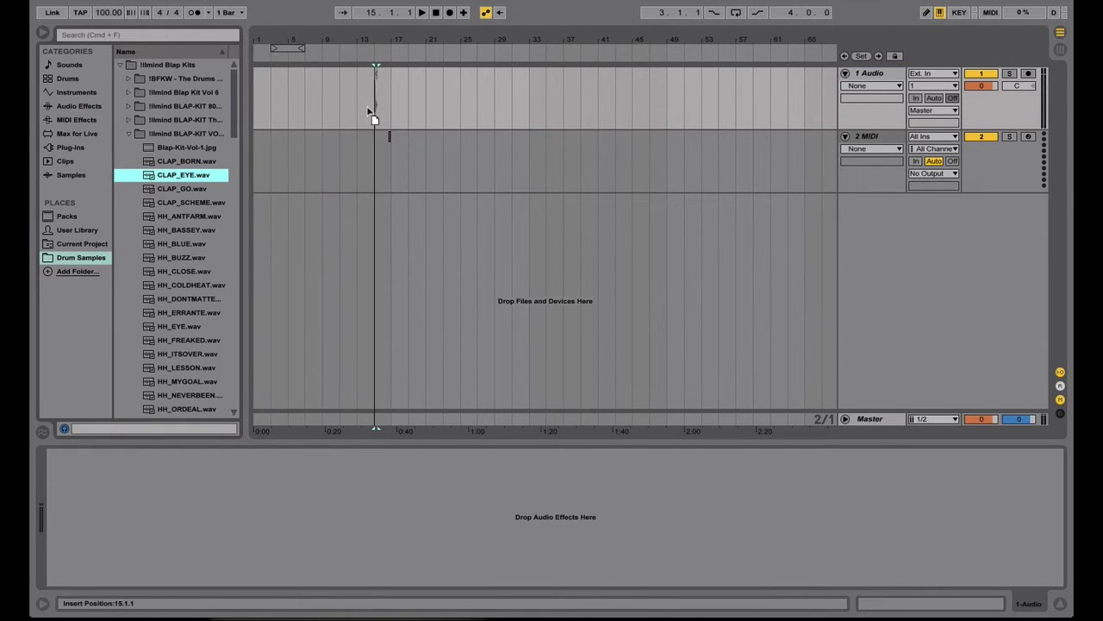
pyautogui.click(395, 101)
pyautogui.moveTo(395, 100); pyautogui.dragTo(394, 99)
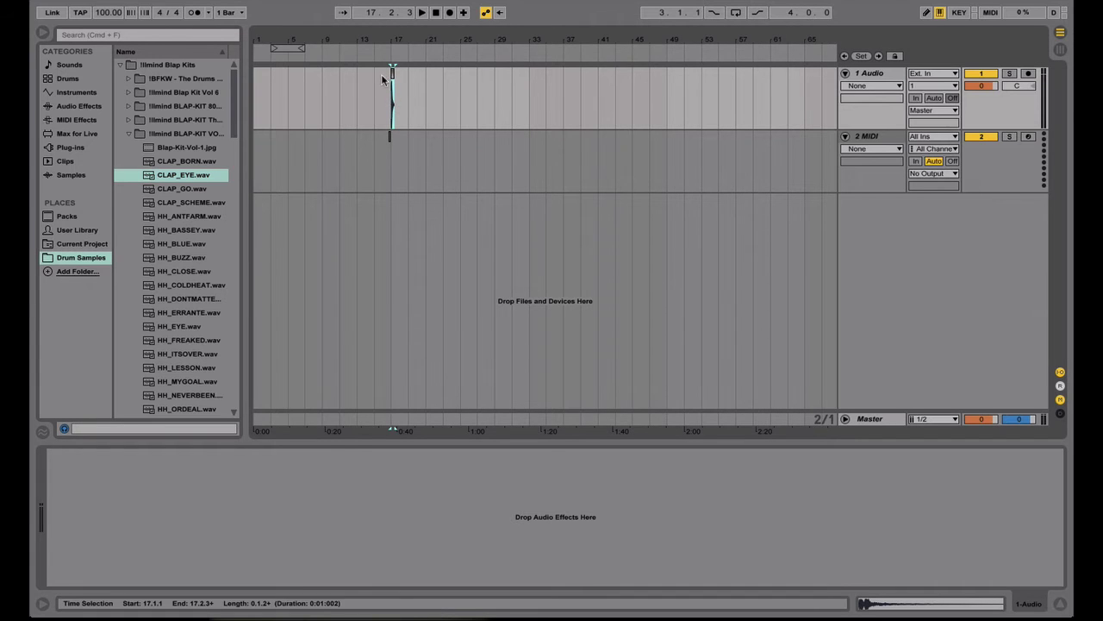
pyautogui.press('Return')
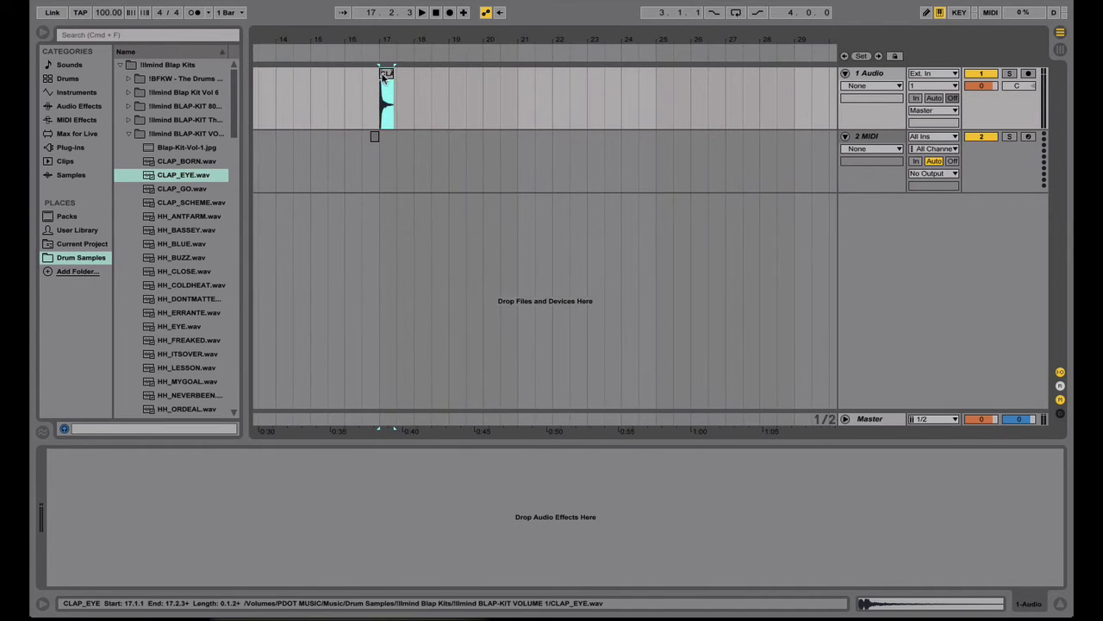
# - Open the clap clip's sample details, play and stop it, then select the 2 MIDI track
pyautogui.doubleClick(386, 75)
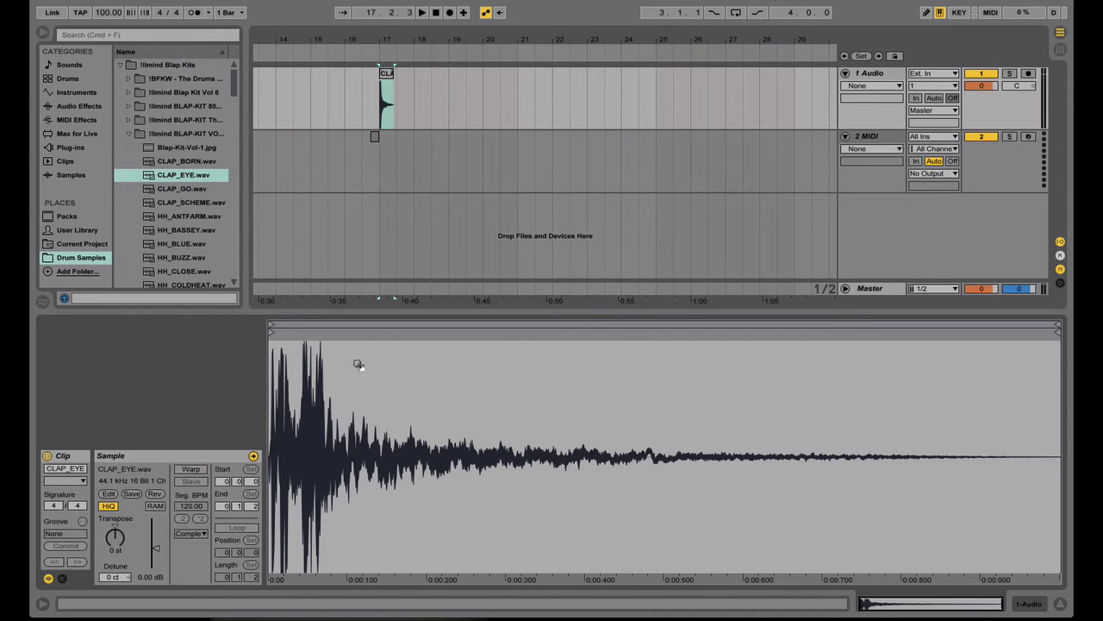
pyautogui.click(421, 12)
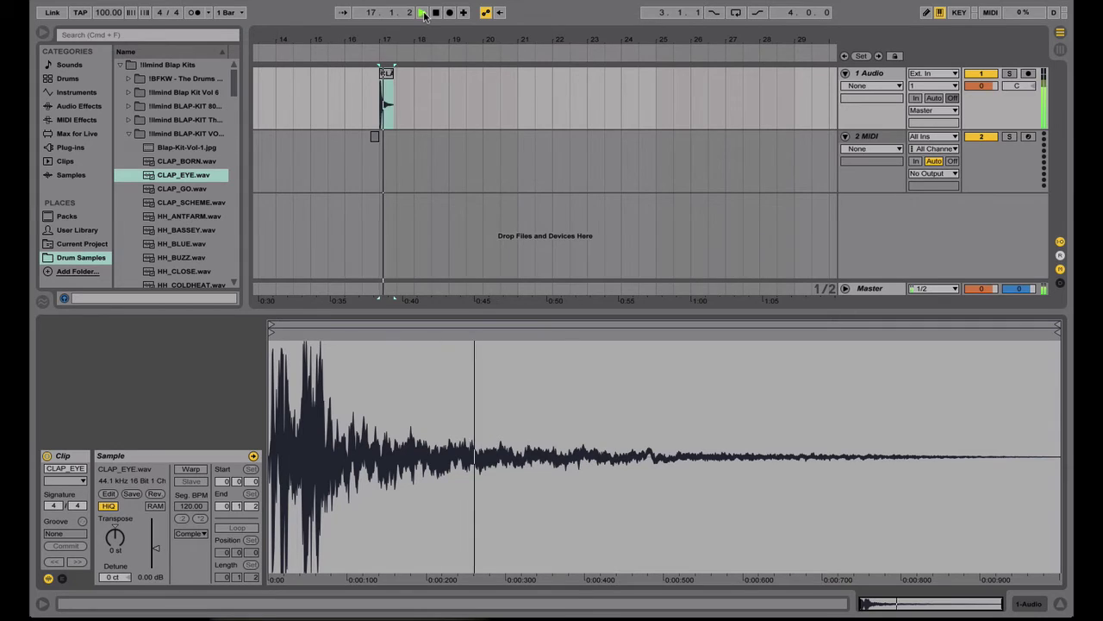
pyautogui.click(437, 12)
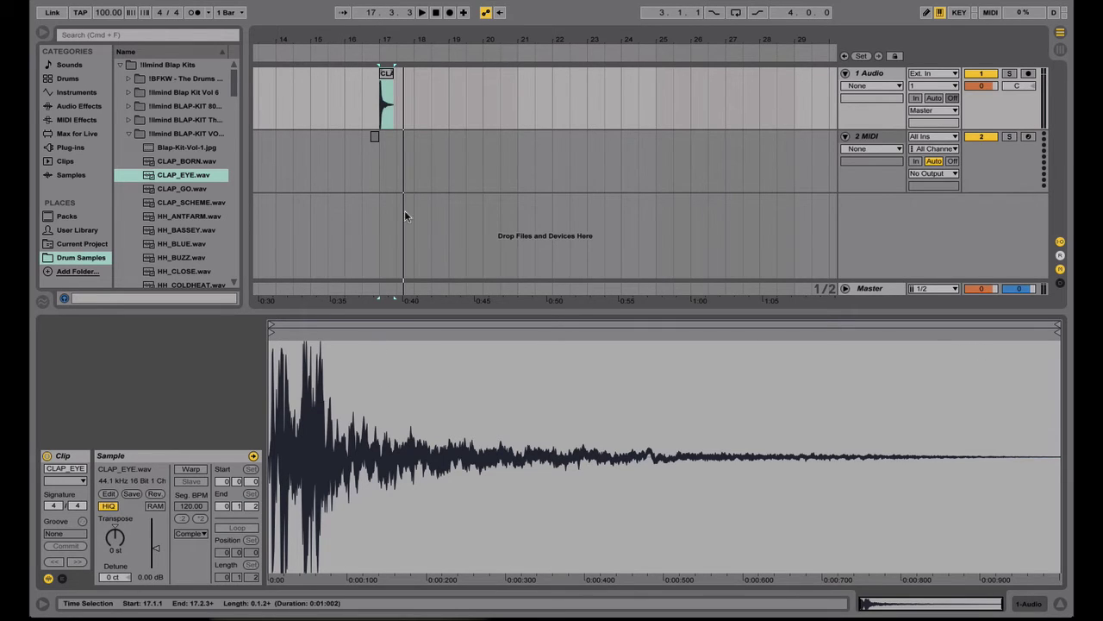
pyautogui.click(881, 177)
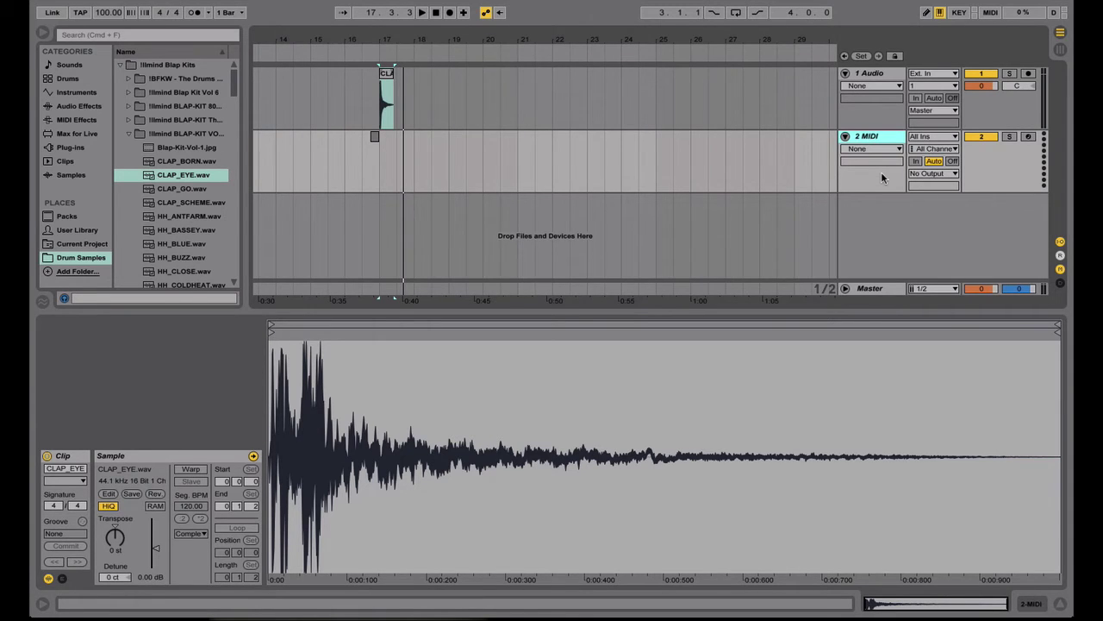
pyautogui.hotkey('shift', 'Tab')
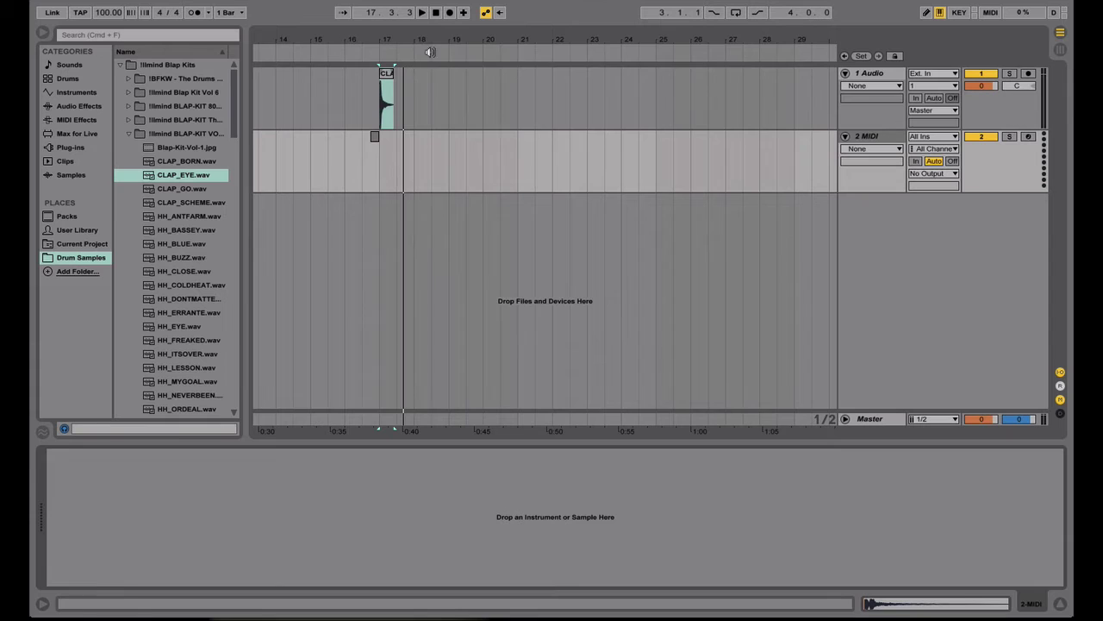
pyautogui.click(858, 116)
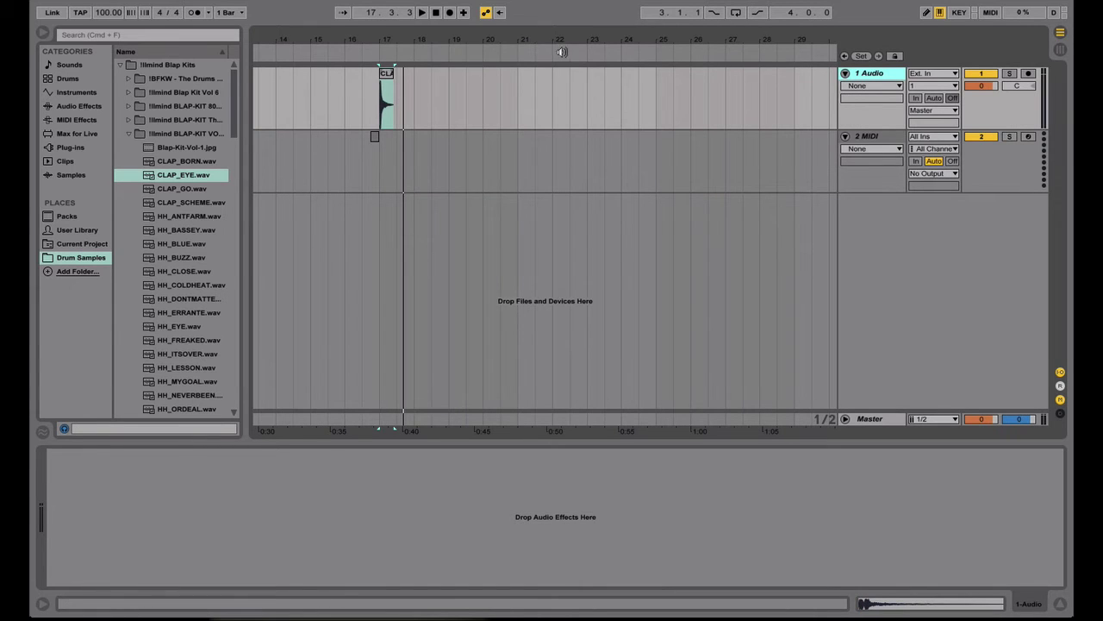
pyautogui.click(396, 80)
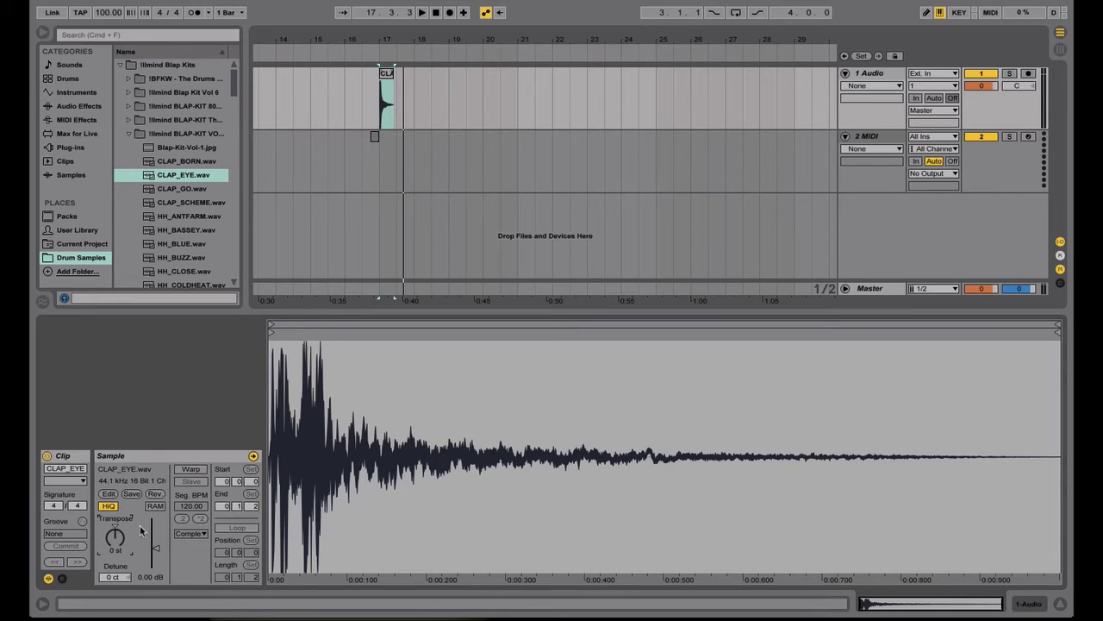
pyautogui.moveTo(115, 536); pyautogui.dragTo(115, 512)
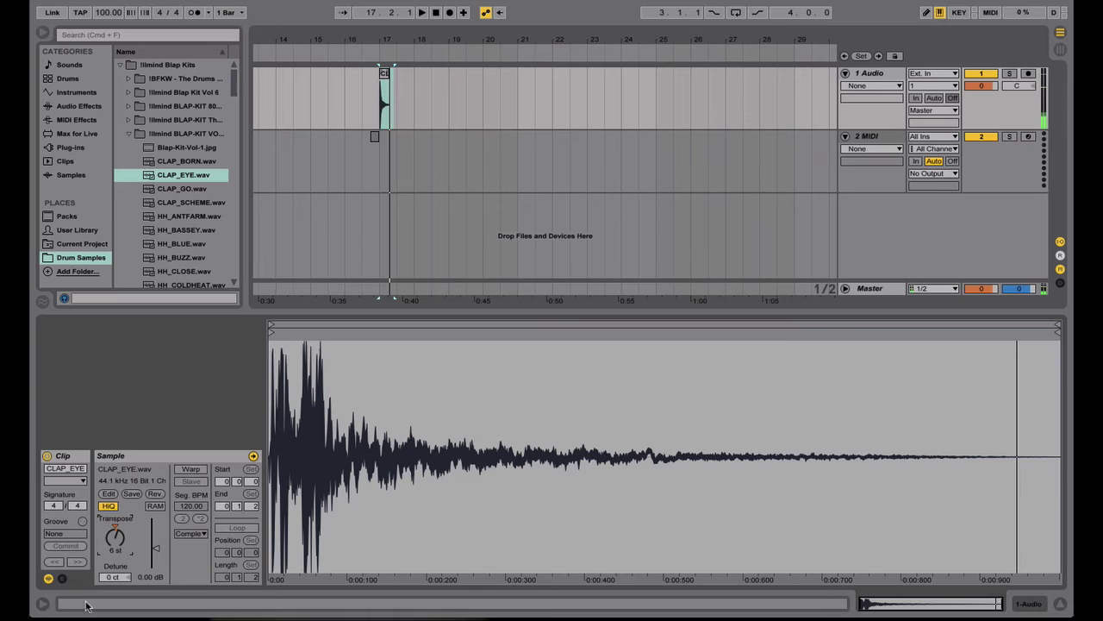
pyautogui.press('space')
pyautogui.moveTo(115, 536); pyautogui.dragTo(115, 577)
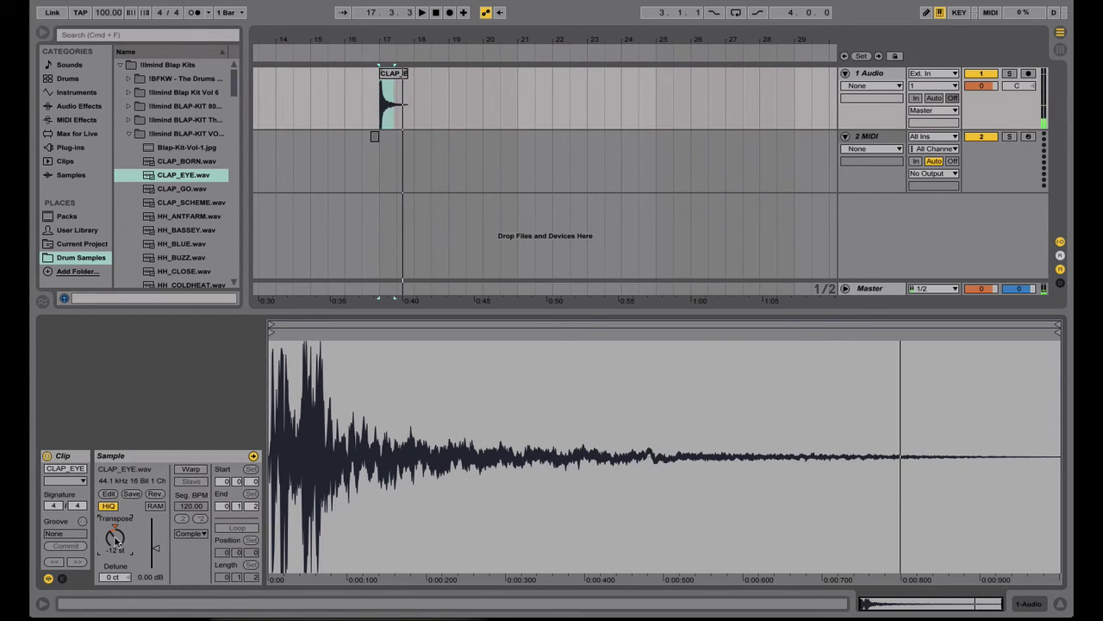
pyautogui.moveTo(115, 539); pyautogui.dragTo(116, 527)
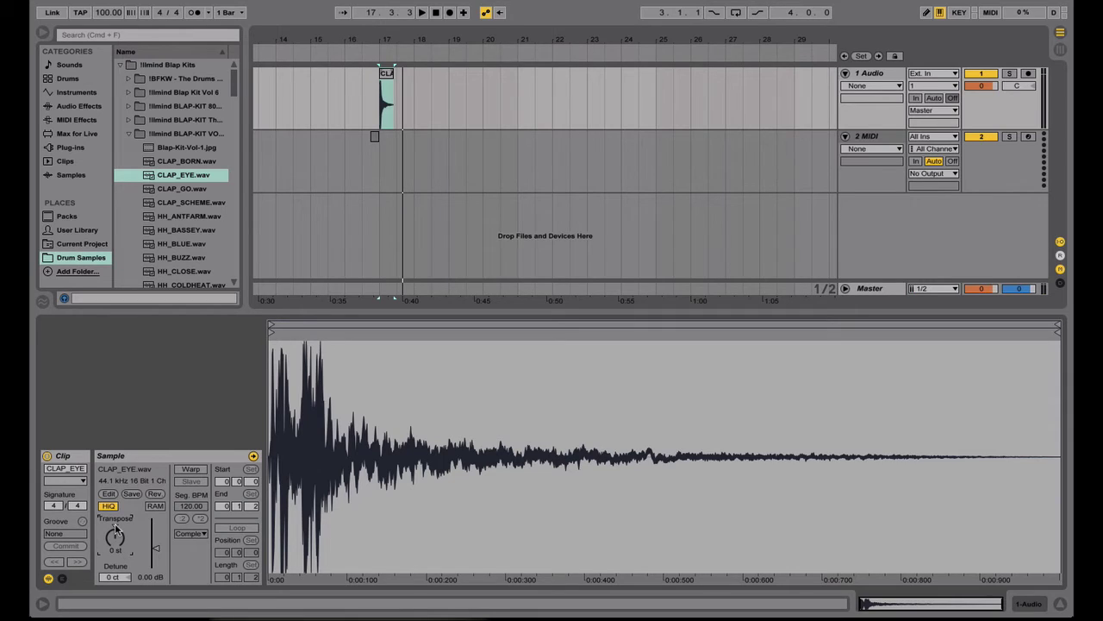
pyautogui.press('space')
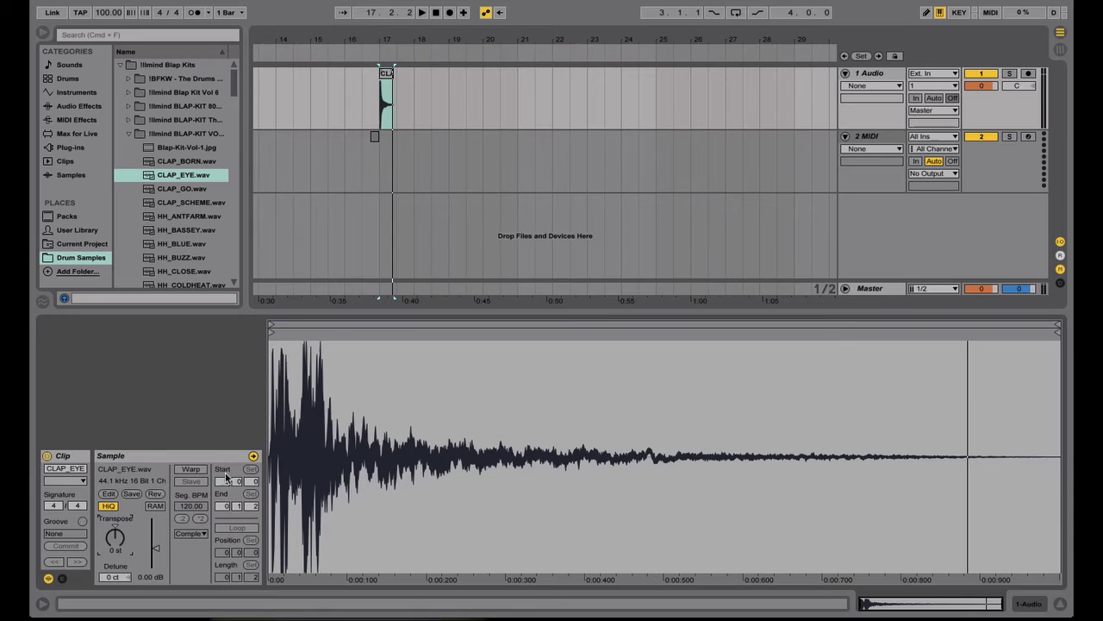
pyautogui.moveTo(272, 333)
pyautogui.mouseDown()
pyautogui.moveTo(357, 333)
pyautogui.moveTo(271, 338)
pyautogui.mouseUp()
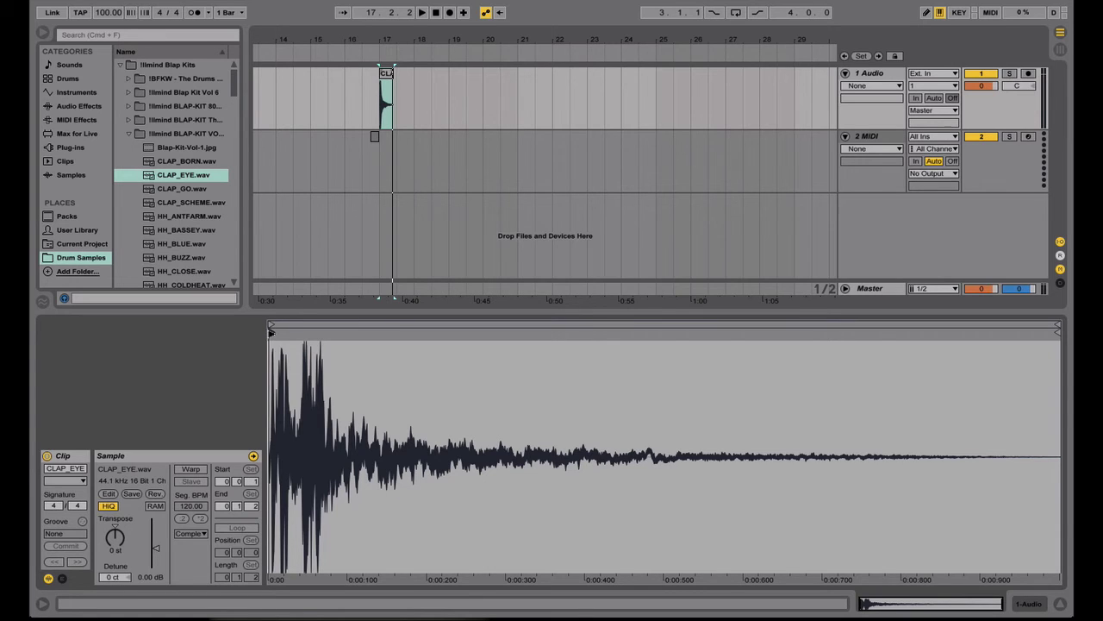
pyautogui.moveTo(270, 333); pyautogui.dragTo(524, 331)
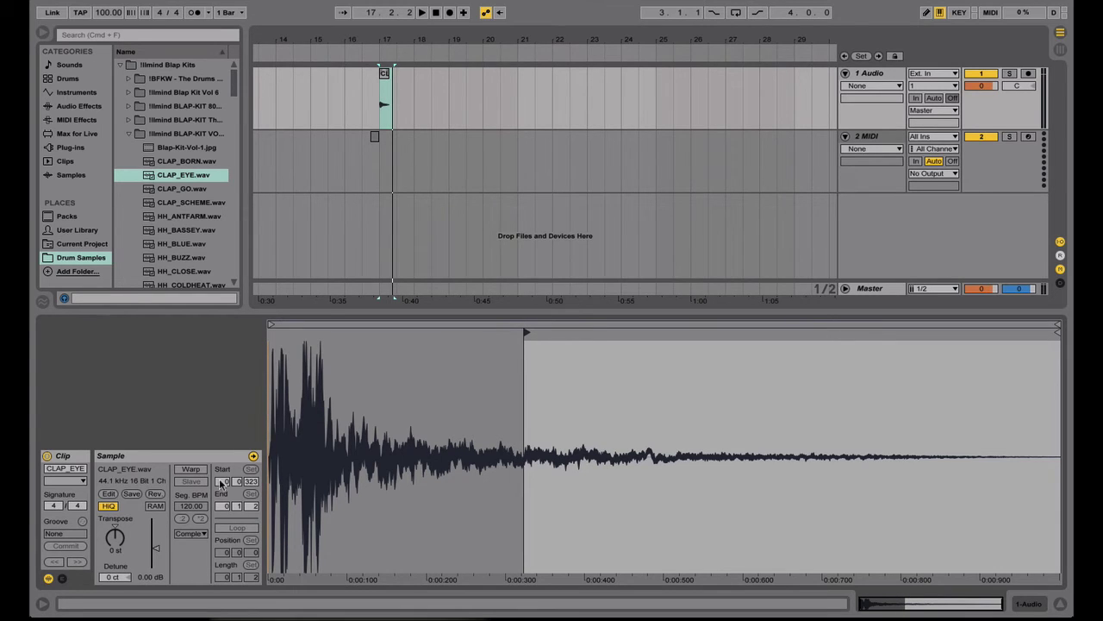
pyautogui.moveTo(527, 333)
pyautogui.mouseDown()
pyautogui.moveTo(480, 334)
pyautogui.moveTo(564, 333)
pyautogui.moveTo(281, 349)
pyautogui.mouseUp()
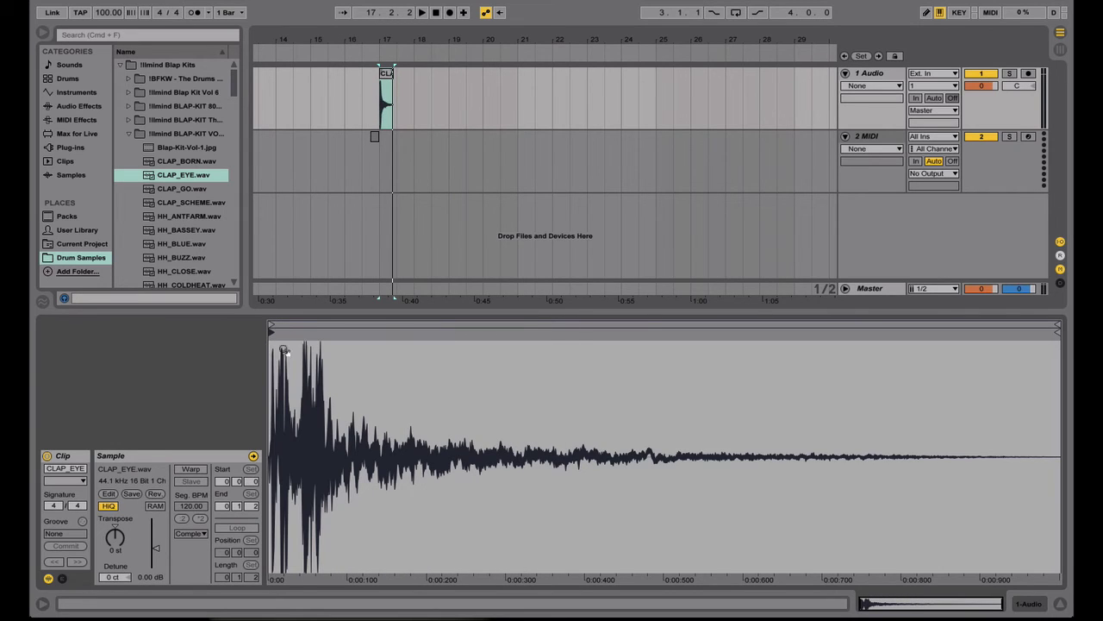
pyautogui.moveTo(1057, 333)
pyautogui.mouseDown()
pyautogui.moveTo(481, 401)
pyautogui.moveTo(394, 339)
pyautogui.moveTo(340, 412)
pyautogui.moveTo(1060, 343)
pyautogui.mouseUp()
# - Open Preferences on the Audio page and review the Buffer Size list, leaving 512 Samples
pyautogui.press('super+comma')
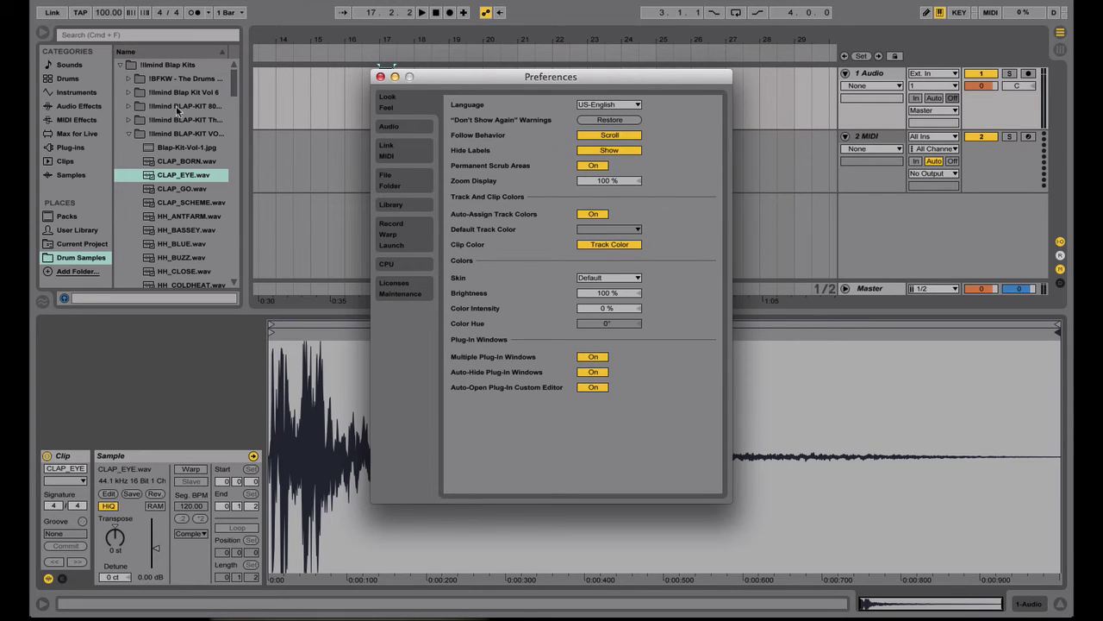
pyautogui.click(409, 126)
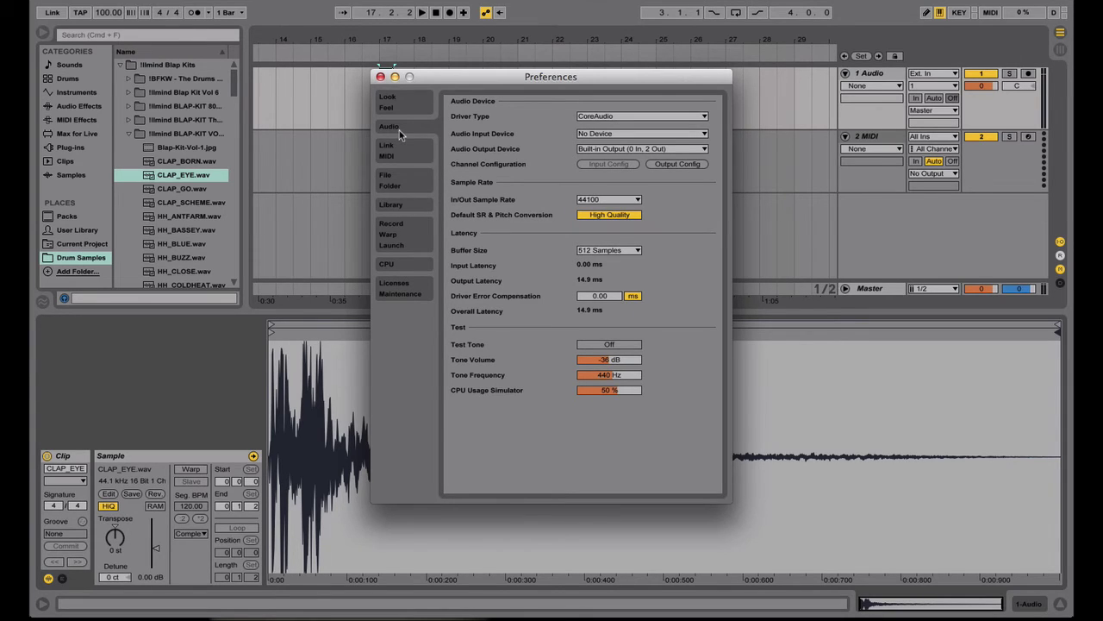
pyautogui.click(601, 250)
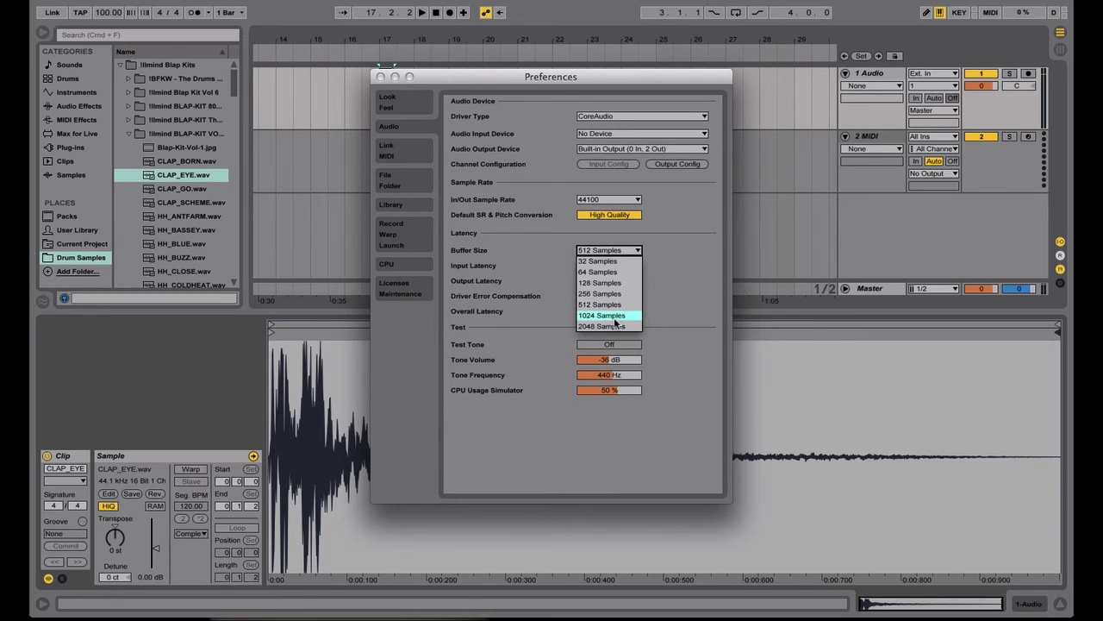
pyautogui.click(544, 271)
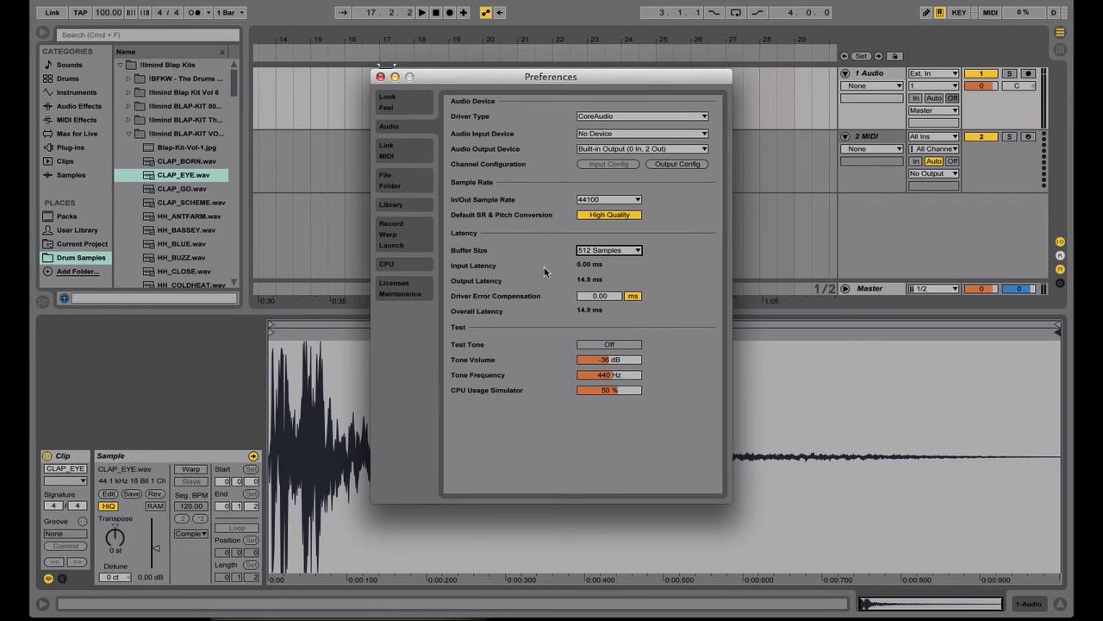
pyautogui.click(623, 252)
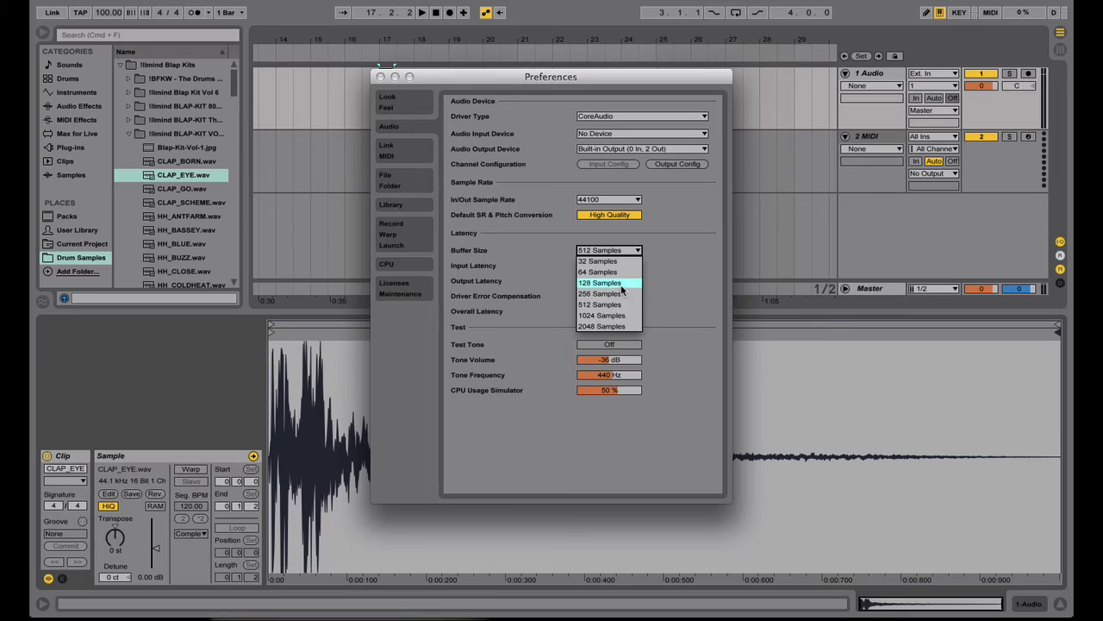
pyautogui.click(600, 305)
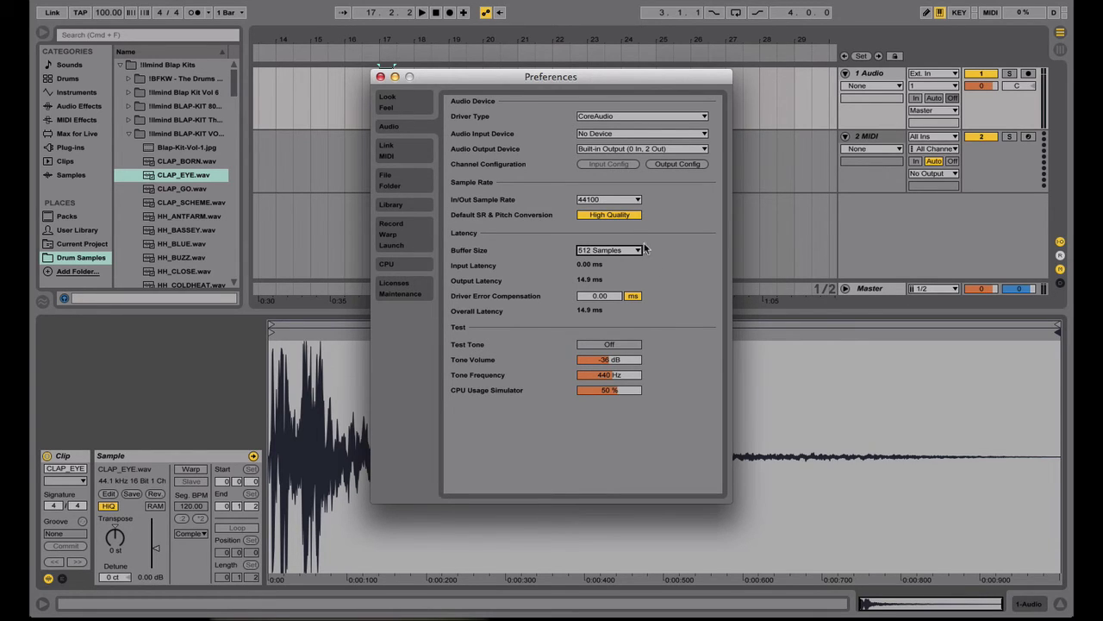
pyautogui.click(616, 200)
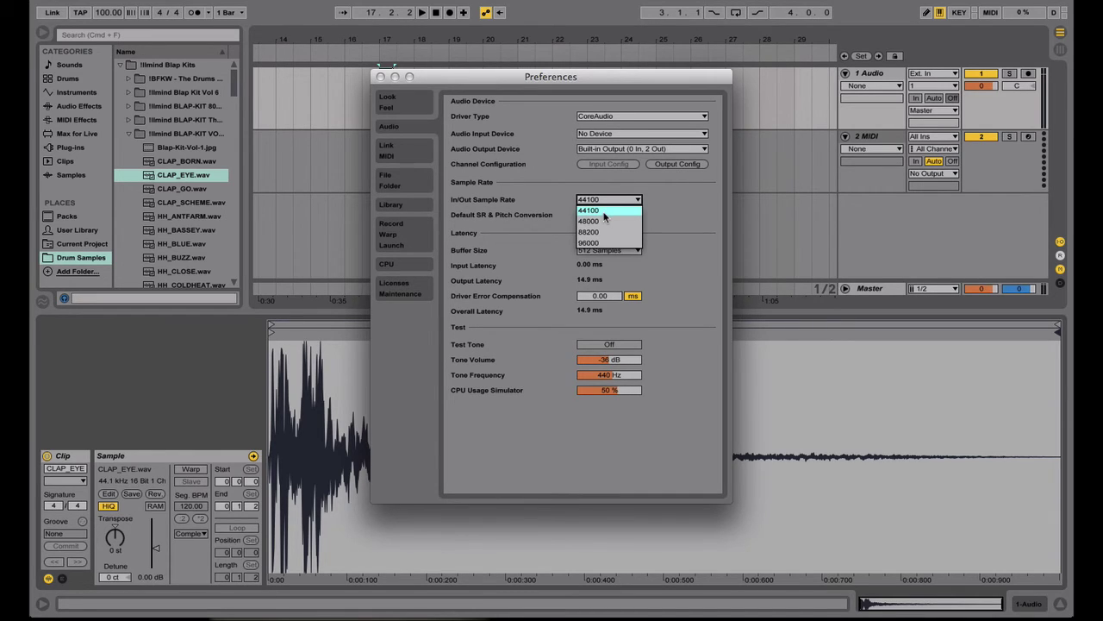
pyautogui.click(558, 222)
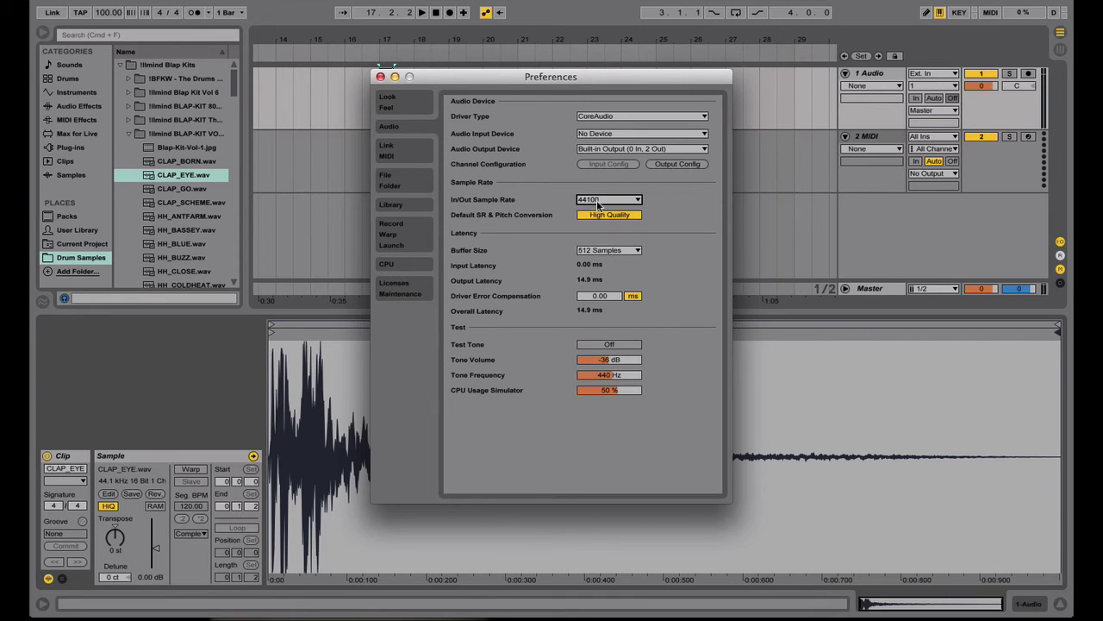
pyautogui.click(603, 202)
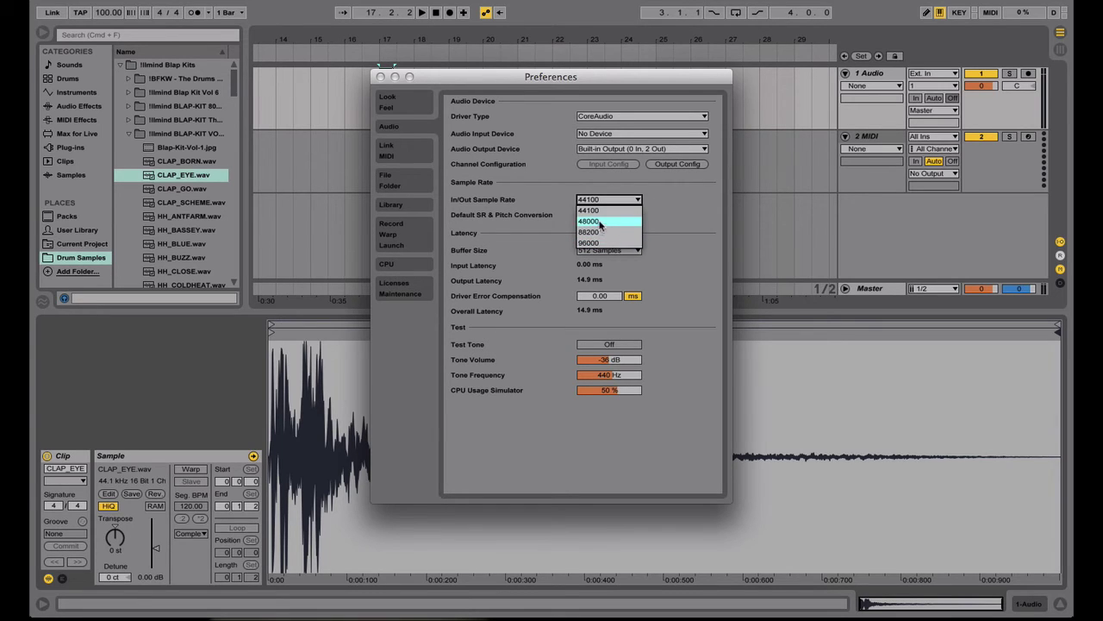
pyautogui.click(551, 184)
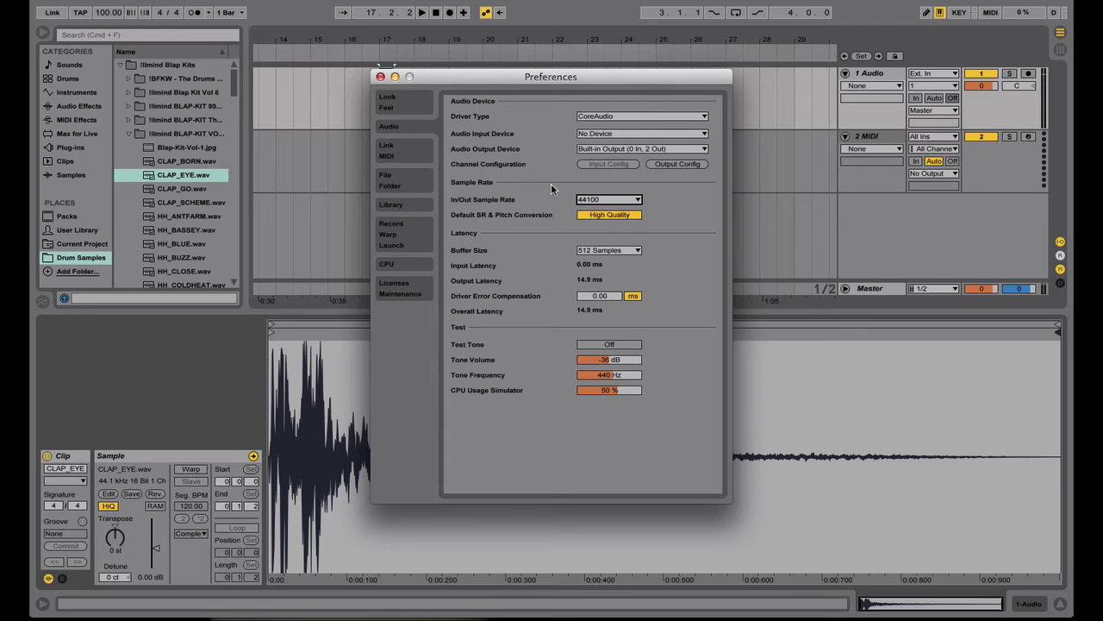
pyautogui.click(612, 201)
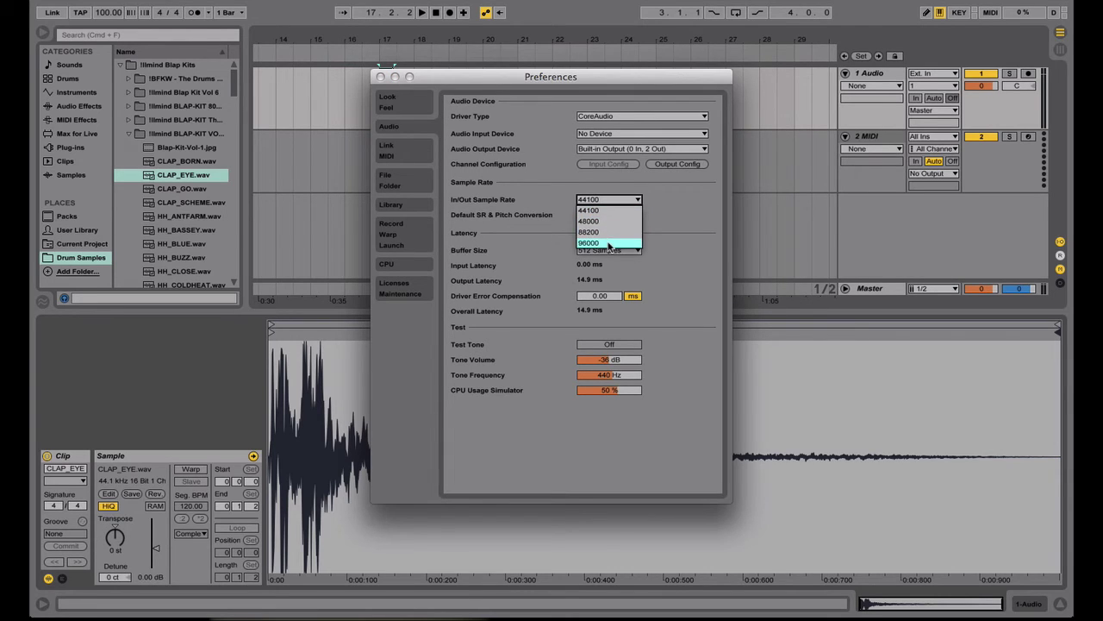
pyautogui.click(535, 199)
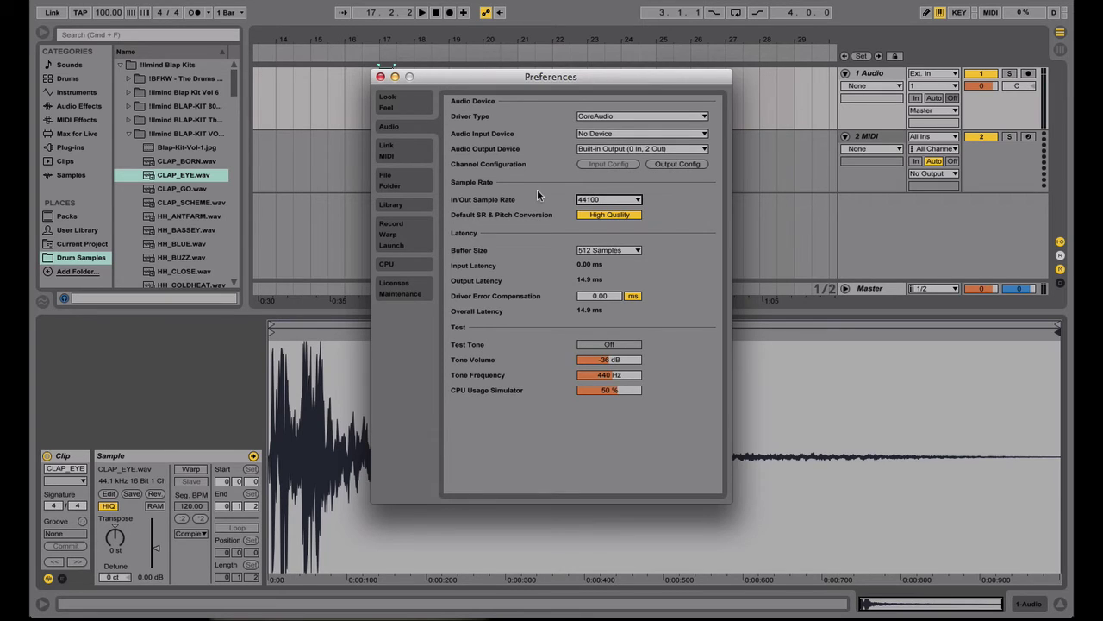
pyautogui.click(613, 202)
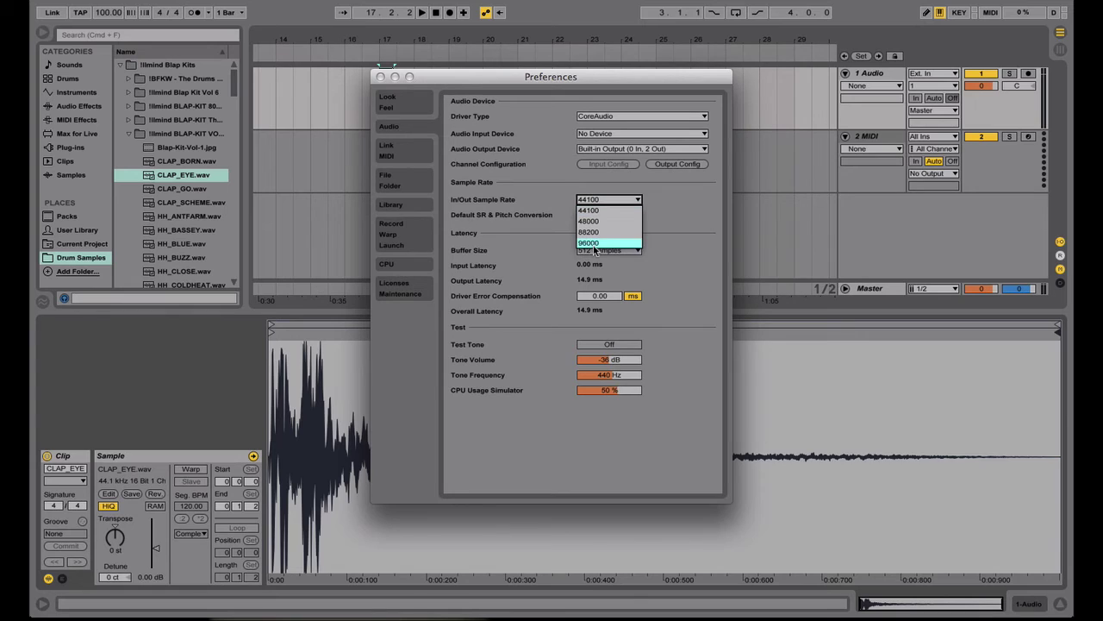
pyautogui.click(539, 223)
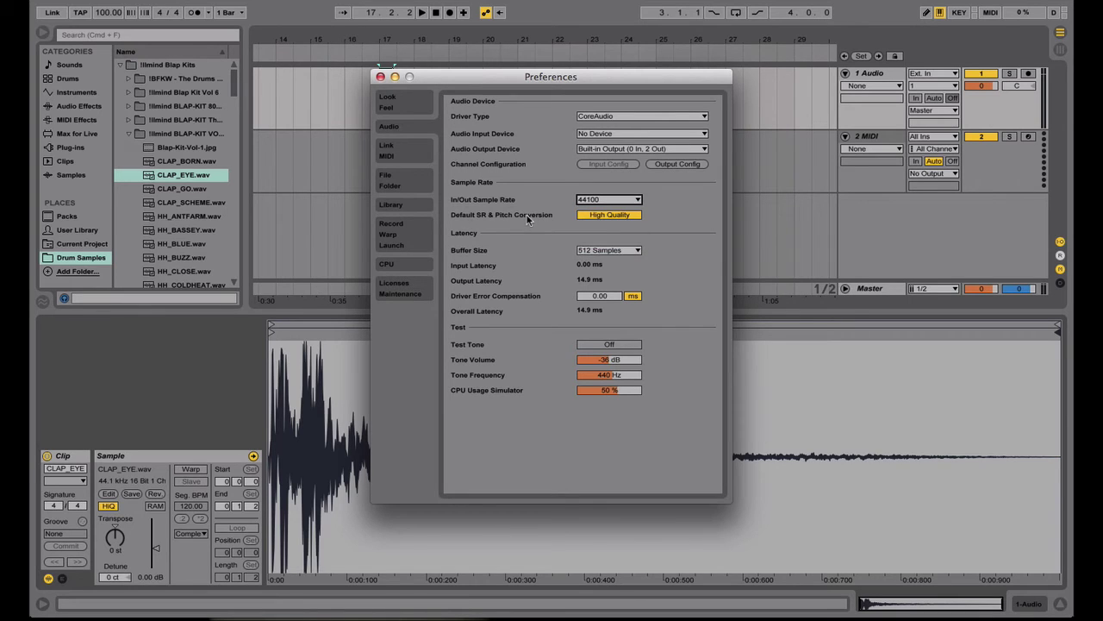
pyautogui.click(591, 149)
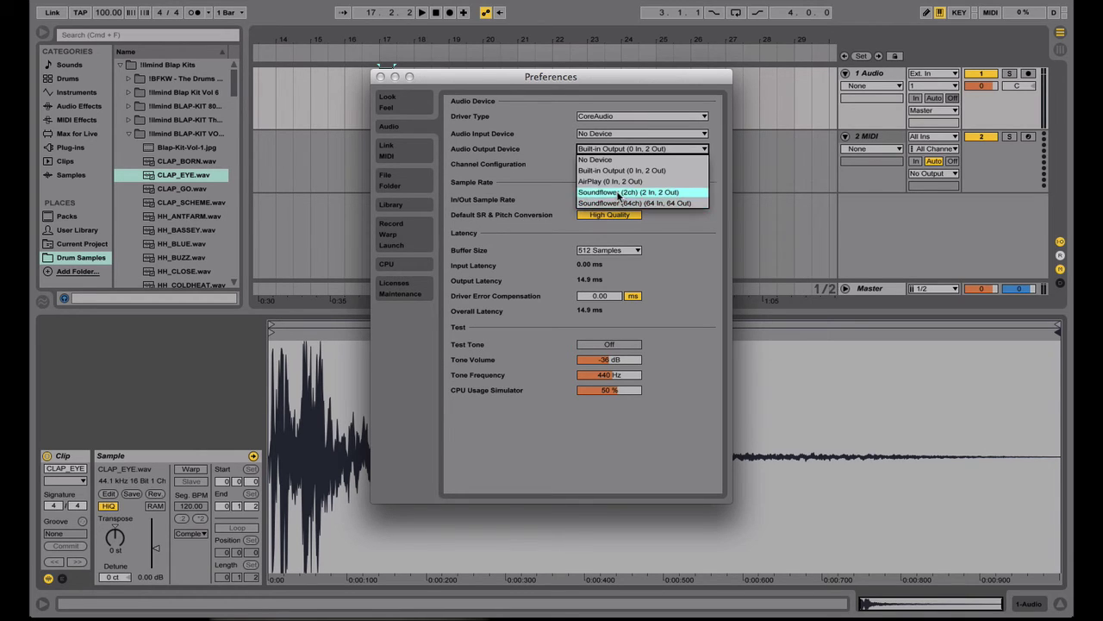
pyautogui.click(628, 172)
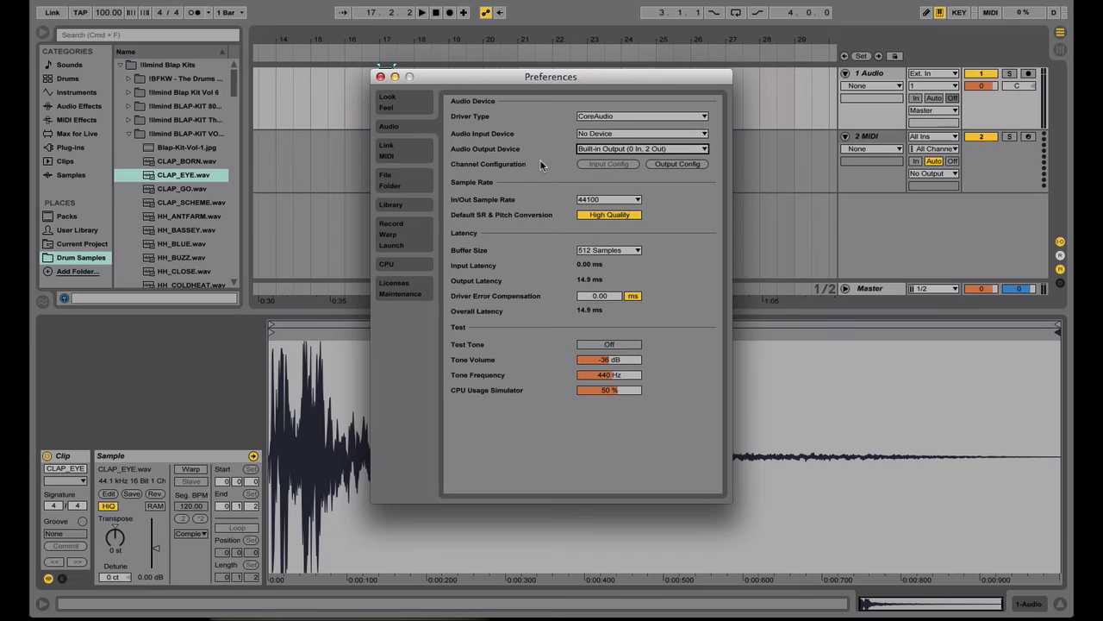
pyautogui.click(608, 136)
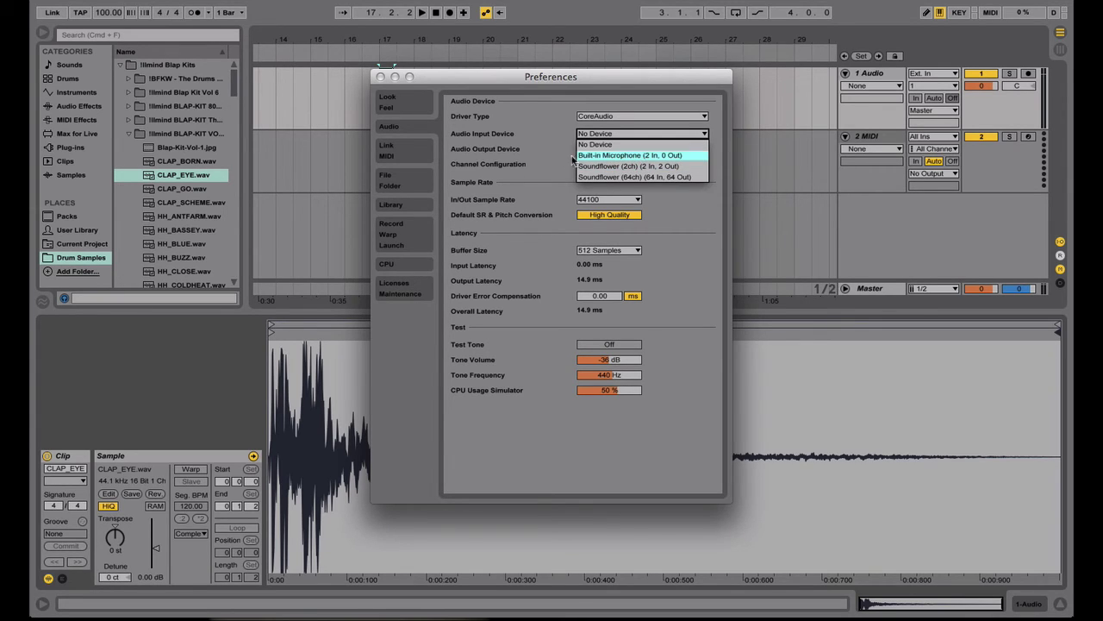
pyautogui.click(605, 145)
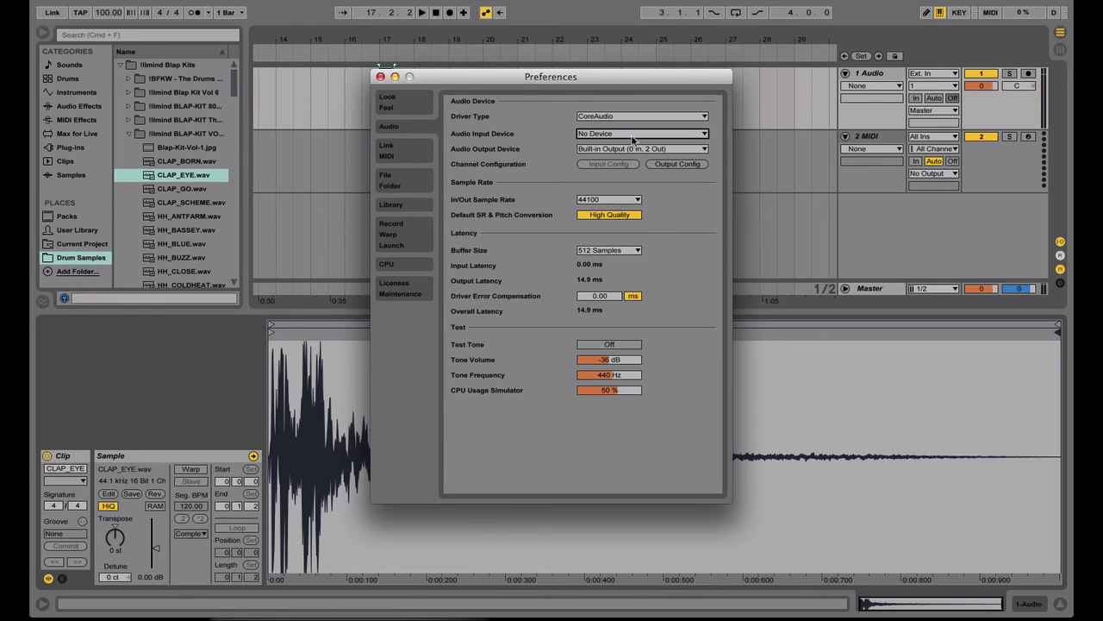
# - Toggle Show Link off and on in Link/MIDI, then pass through File/Folder to Record/Warp/Launch
pyautogui.click(422, 153)
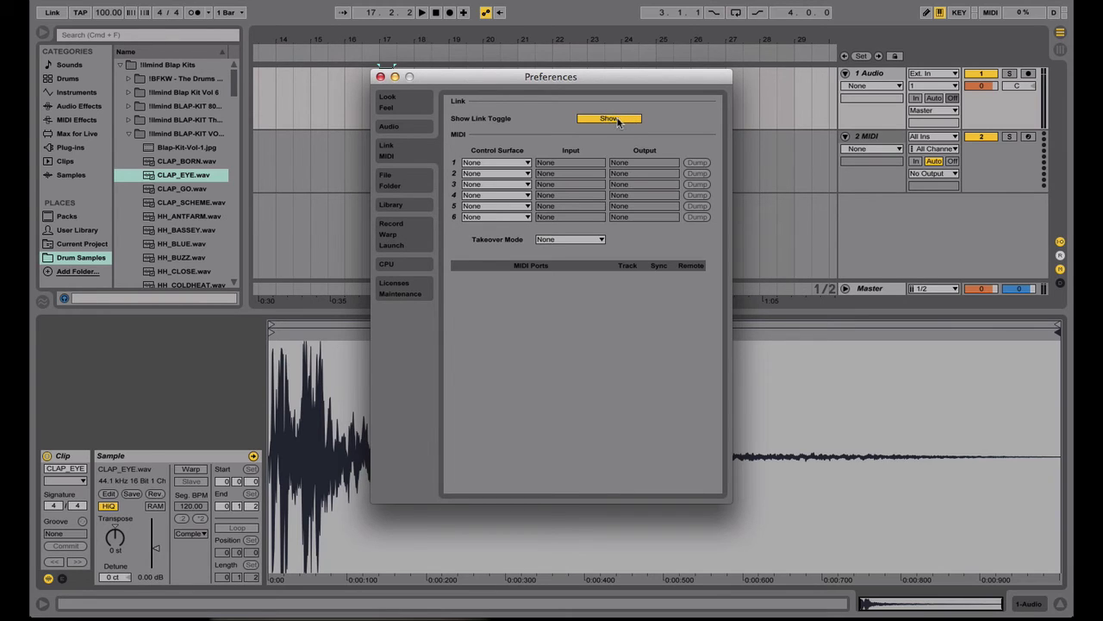
pyautogui.click(617, 122)
pyautogui.click(617, 122)
pyautogui.click(617, 122)
pyautogui.click(617, 122)
pyautogui.click(618, 120)
pyautogui.click(617, 119)
pyautogui.click(617, 120)
pyautogui.click(617, 120)
pyautogui.click(602, 119)
pyautogui.click(602, 120)
pyautogui.click(405, 183)
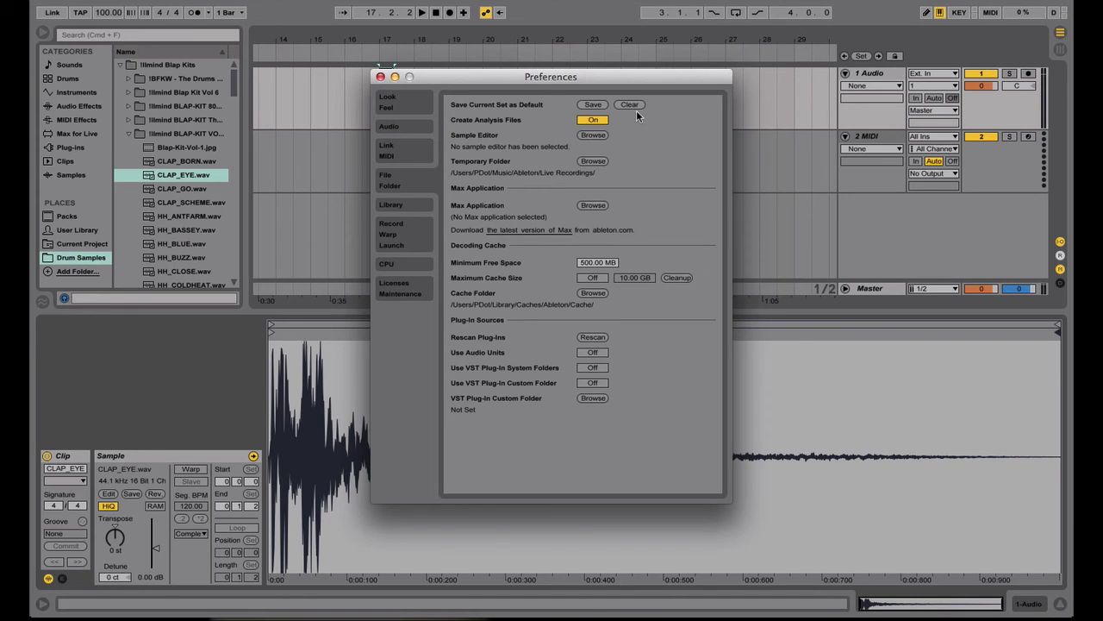
pyautogui.press('Down')
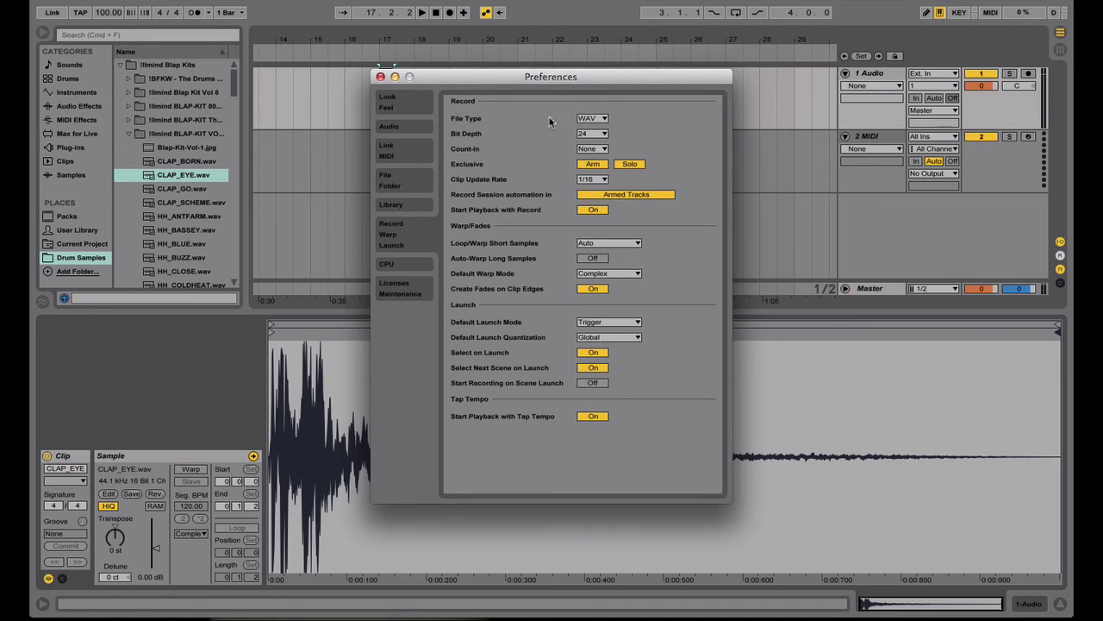
pyautogui.click(595, 120)
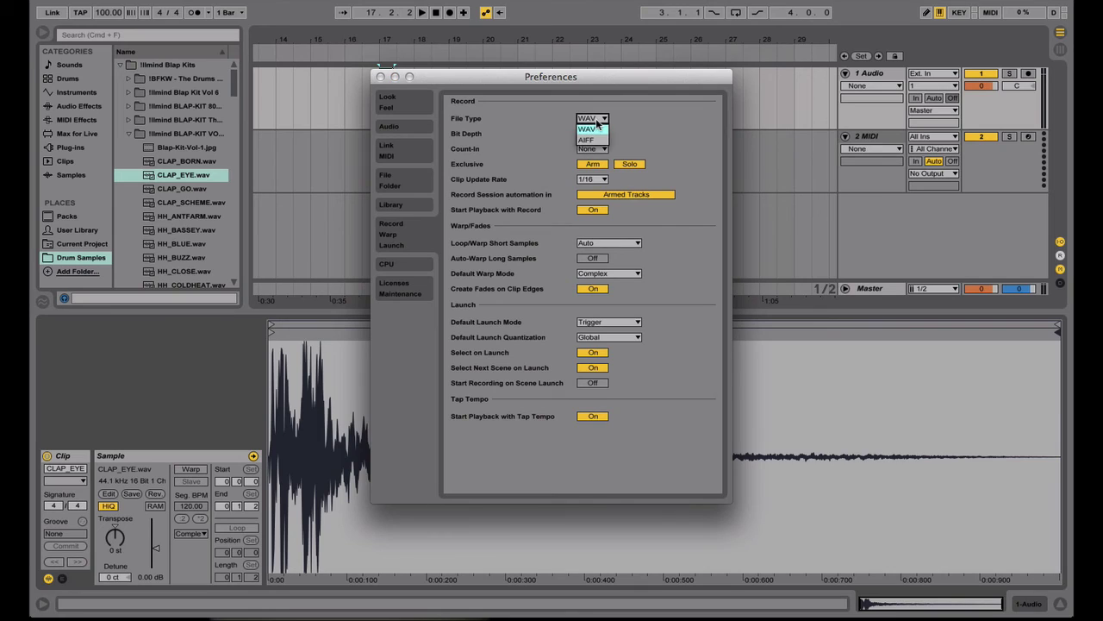
pyautogui.click(635, 123)
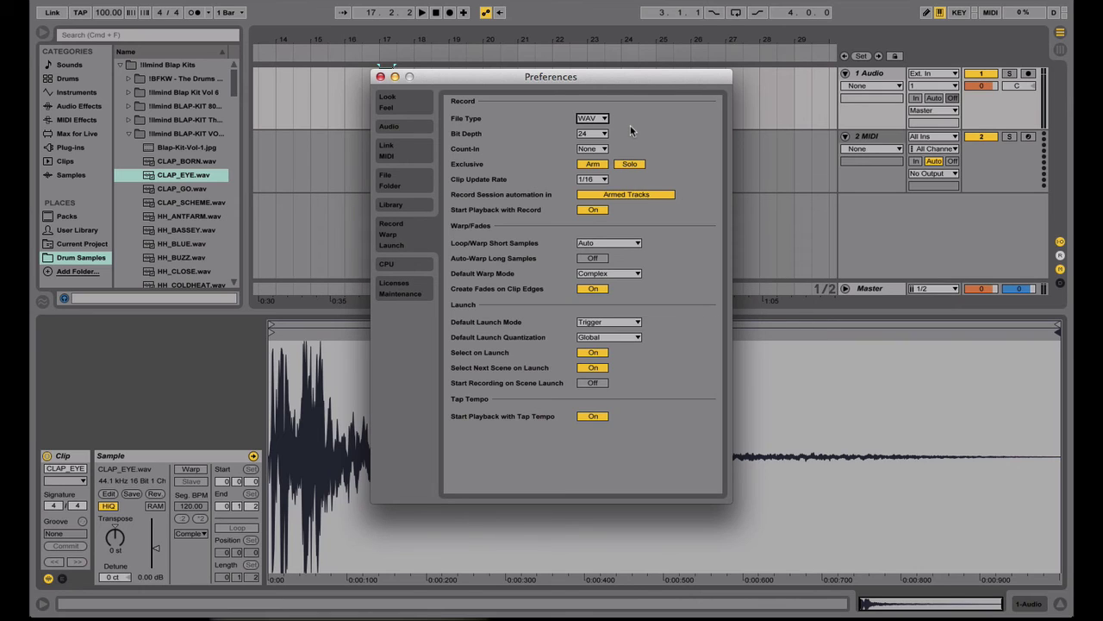
pyautogui.click(602, 121)
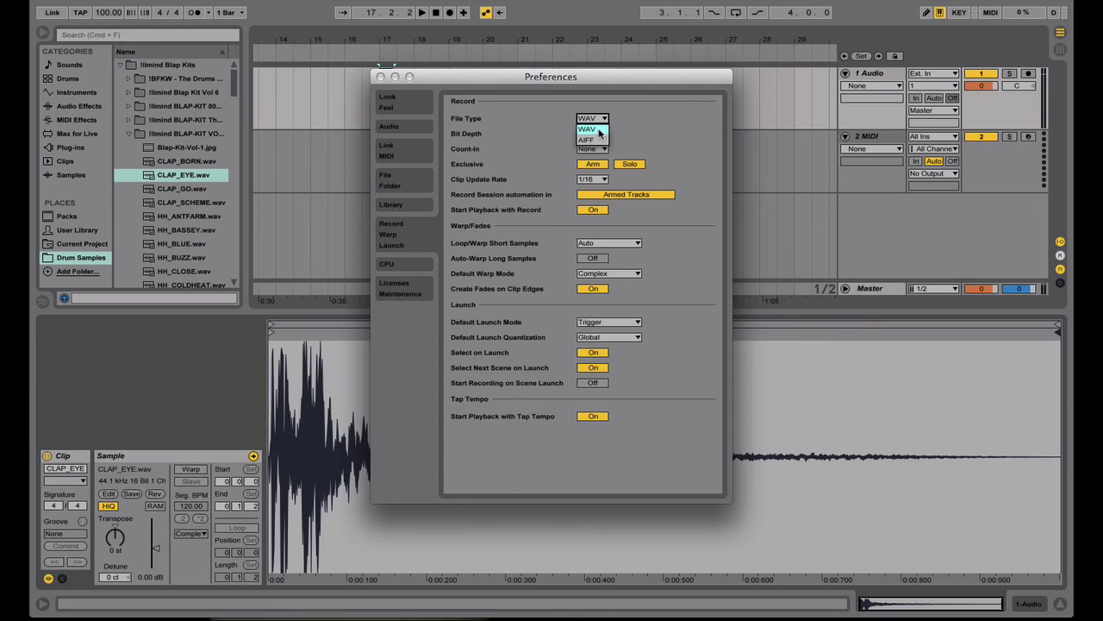
pyautogui.click(538, 129)
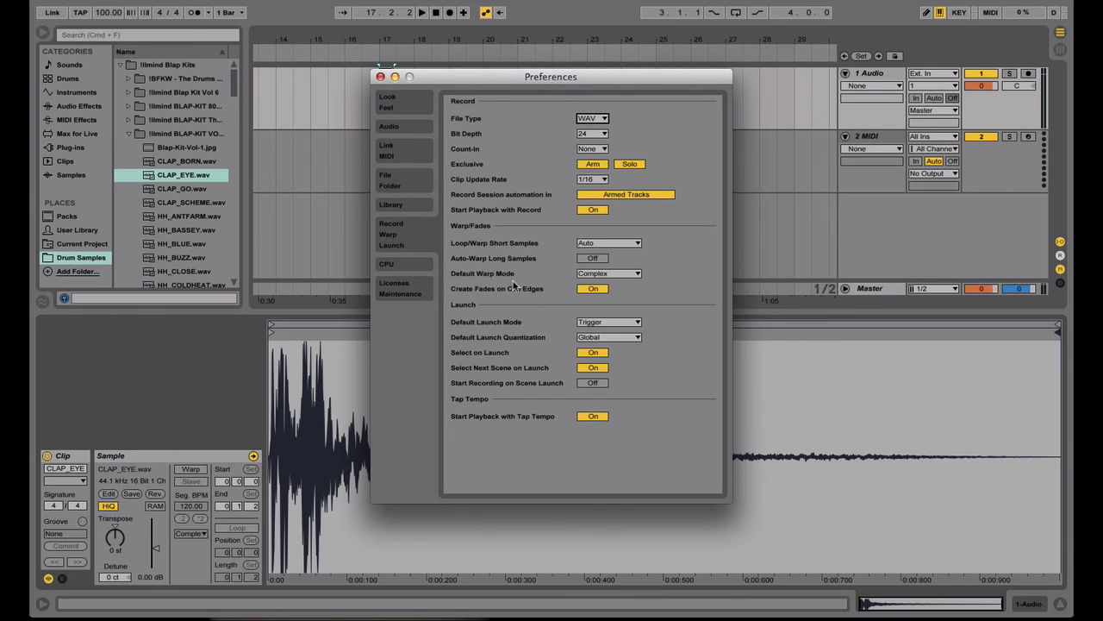
# - Check the Default Warp Mode options twice, leaving it on Complex
pyautogui.click(591, 275)
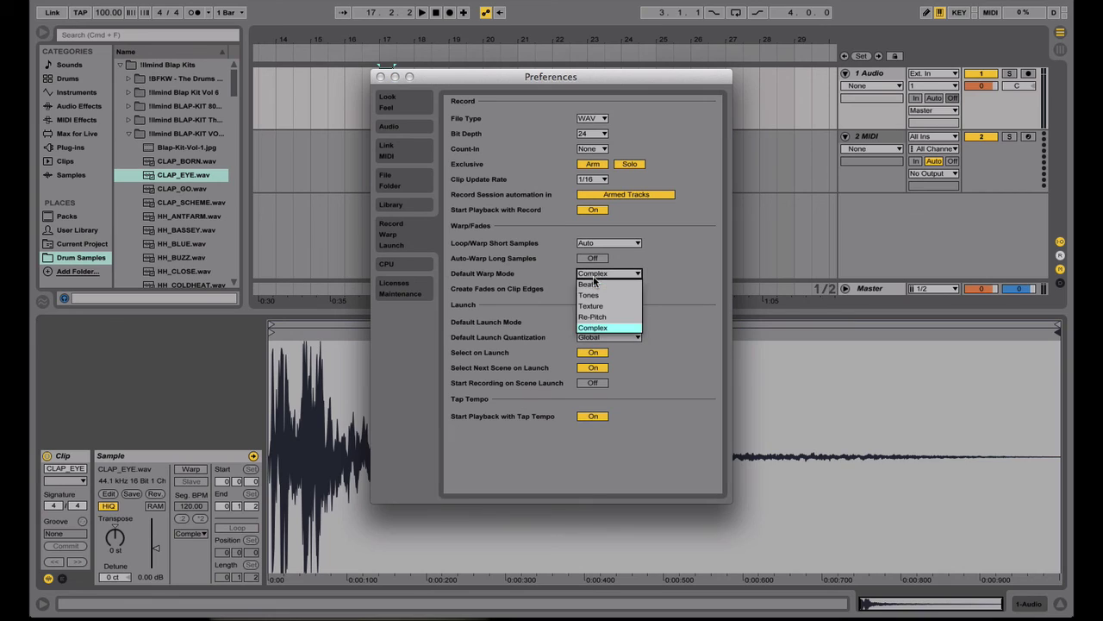
pyautogui.click(618, 329)
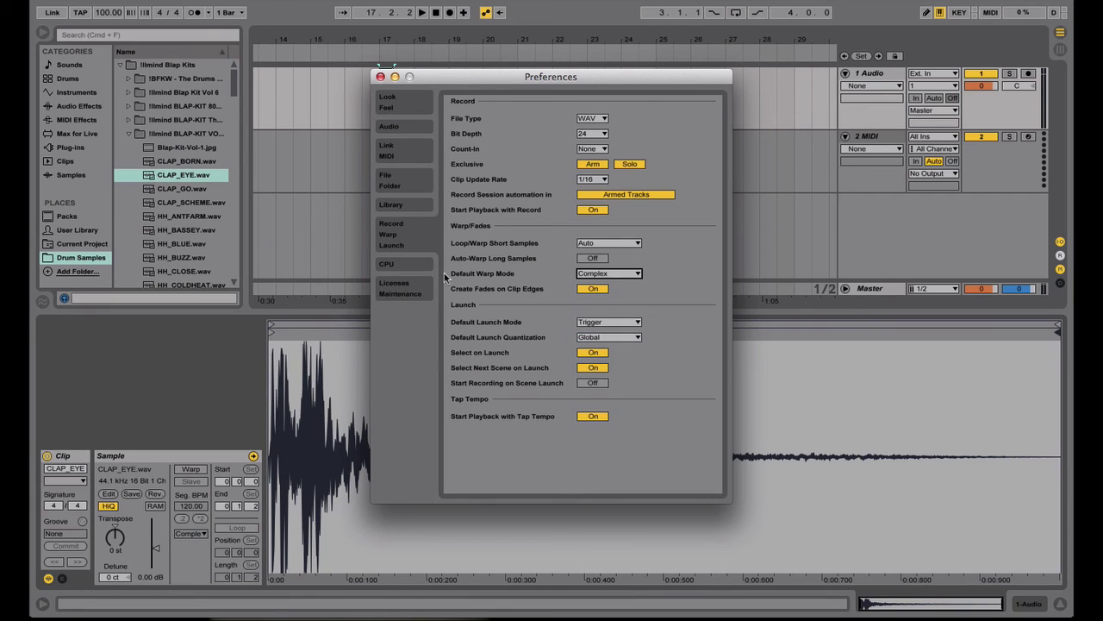
pyautogui.click(632, 274)
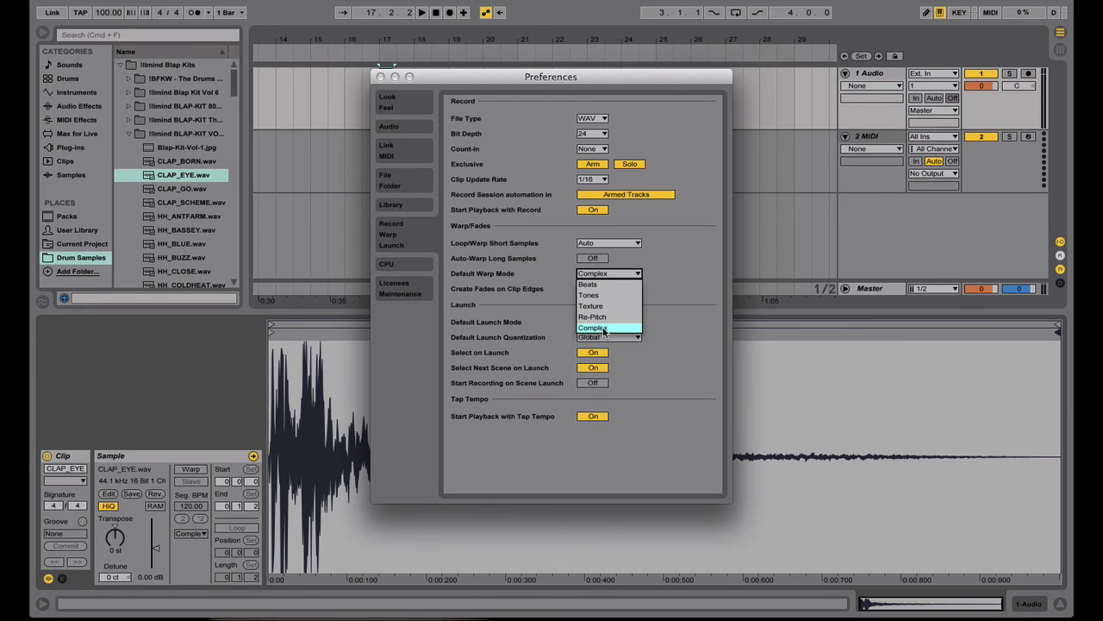
pyautogui.click(553, 272)
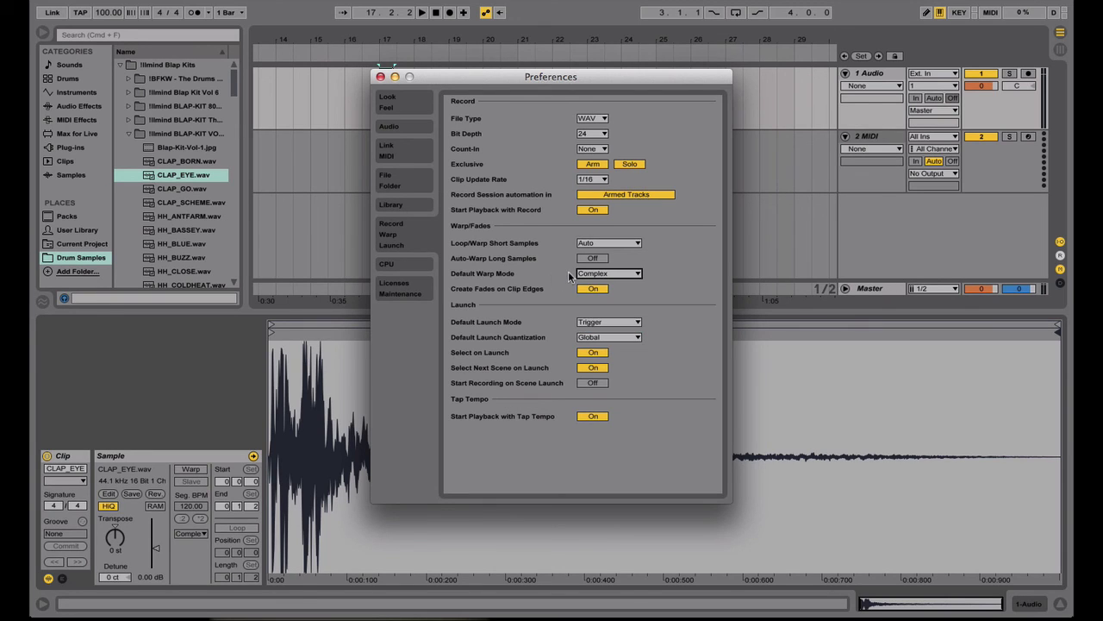
# - Close Preferences and choose Complex Pro as the CLAP_EYE clip's warp mode
pyautogui.click(380, 76)
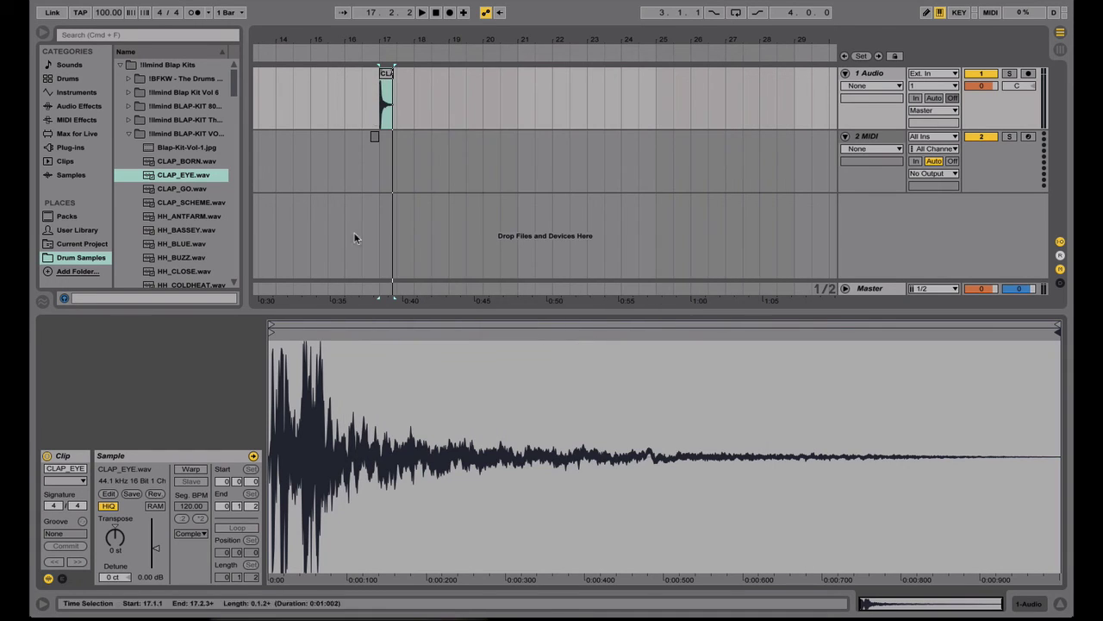
pyautogui.click(191, 534)
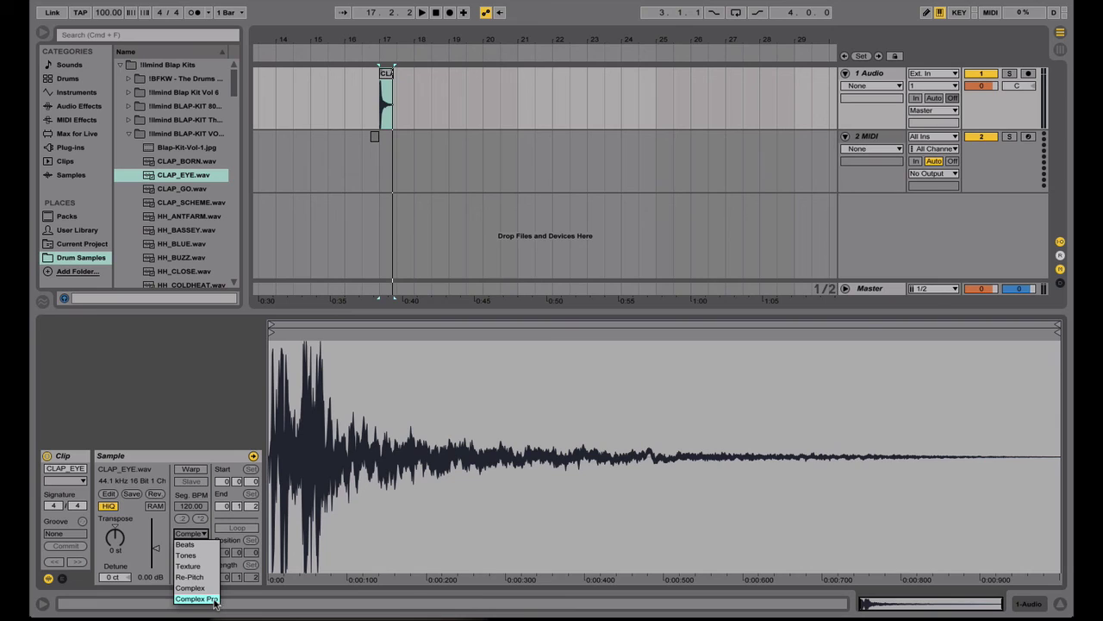
pyautogui.click(339, 485)
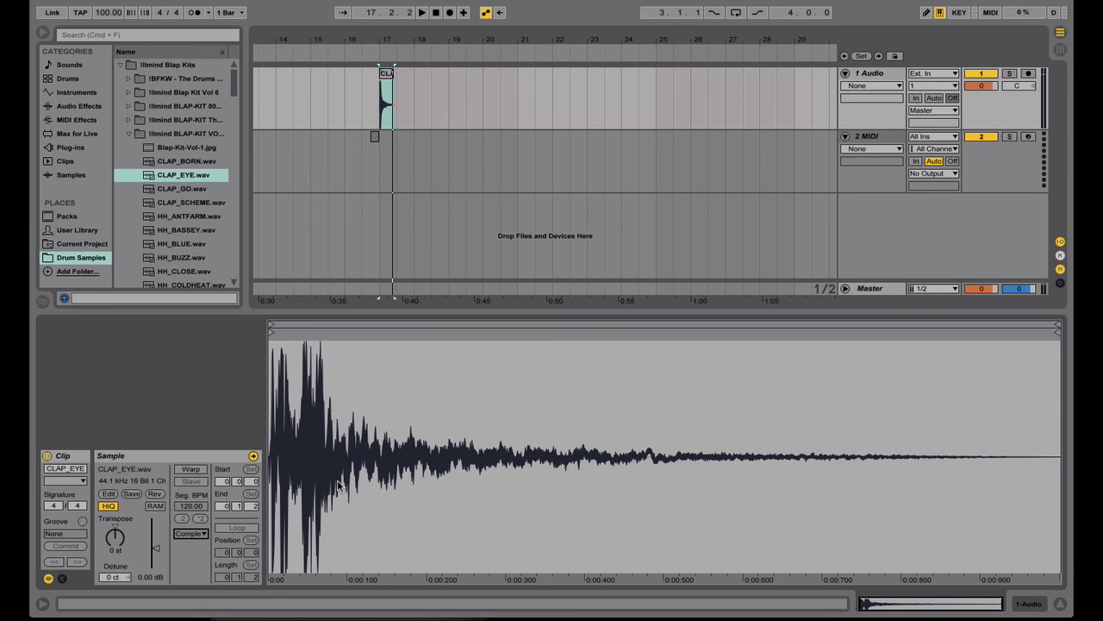